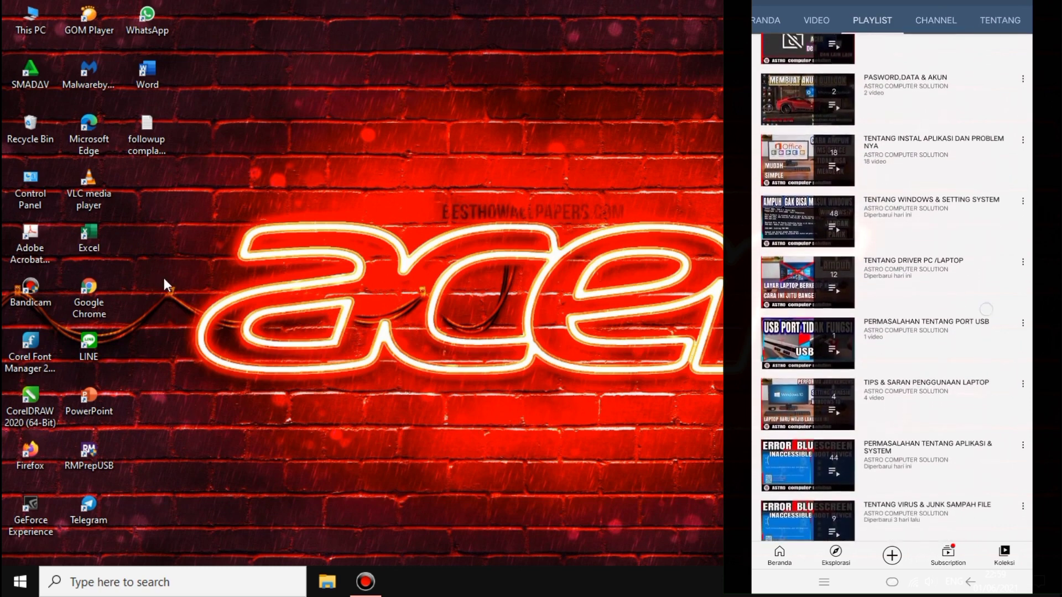
Refresh the desktop twice and dismiss the Wi-Fi network list
{"action": "right_click", "coordinate": [199, 319]}
{"action": "left_click", "coordinate": [232, 362]}
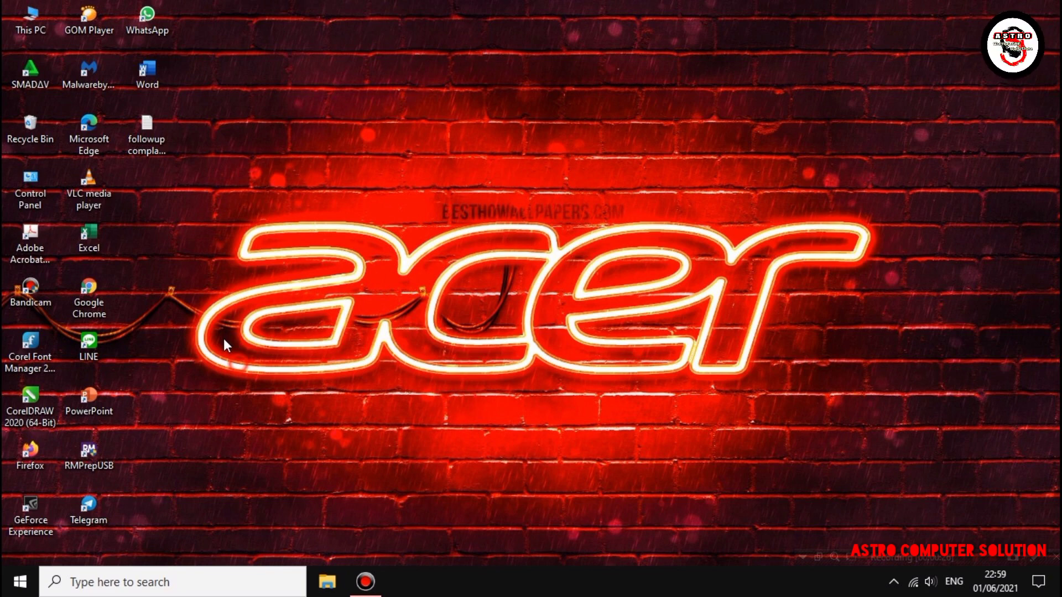
{"action": "right_click", "coordinate": [174, 271]}
{"action": "left_click", "coordinate": [219, 313]}
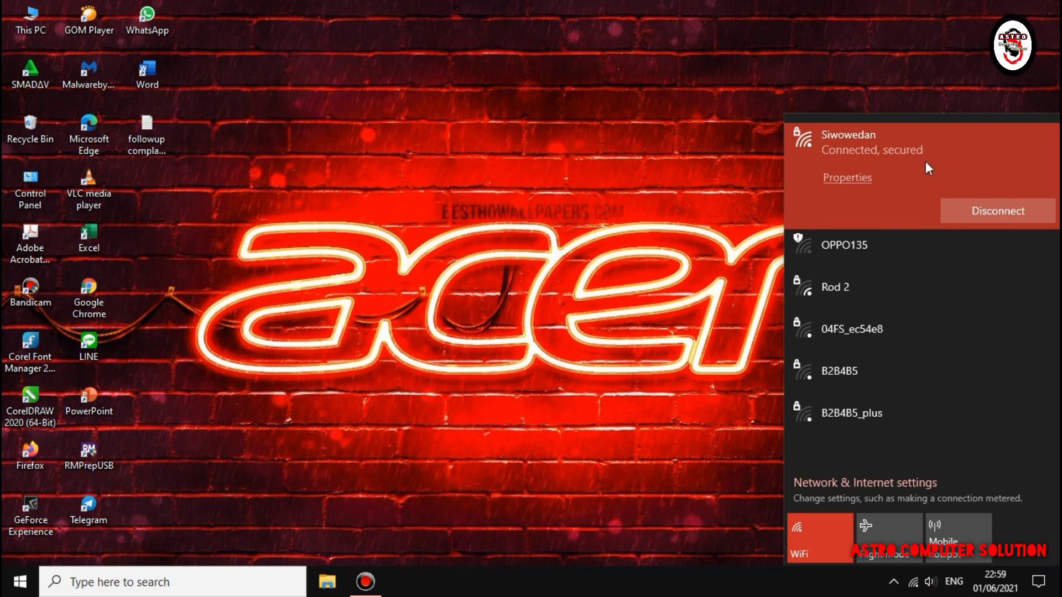
{"action": "left_click", "coordinate": [699, 184]}
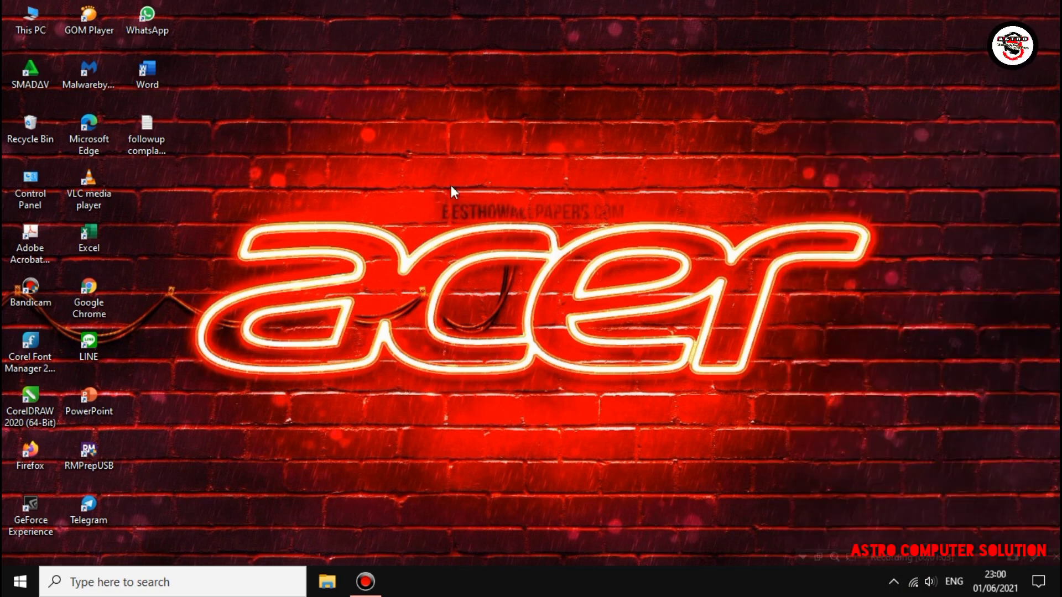
Launch Edge and search the web for 'DRIVER SUPPORT ACER'
{"action": "double_click", "coordinate": [91, 149]}
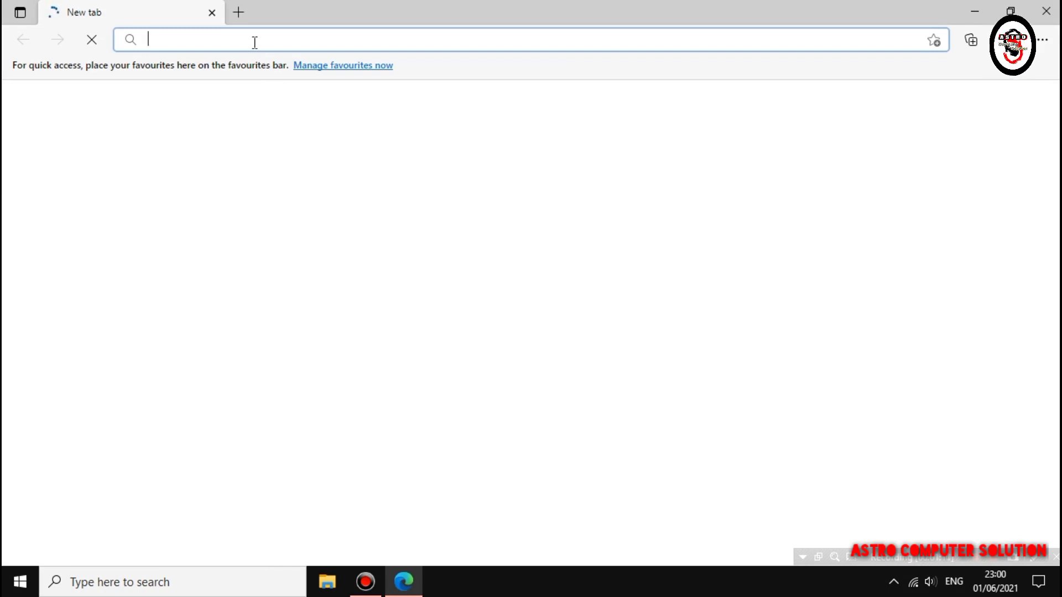
{"action": "left_click", "coordinate": [255, 42]}
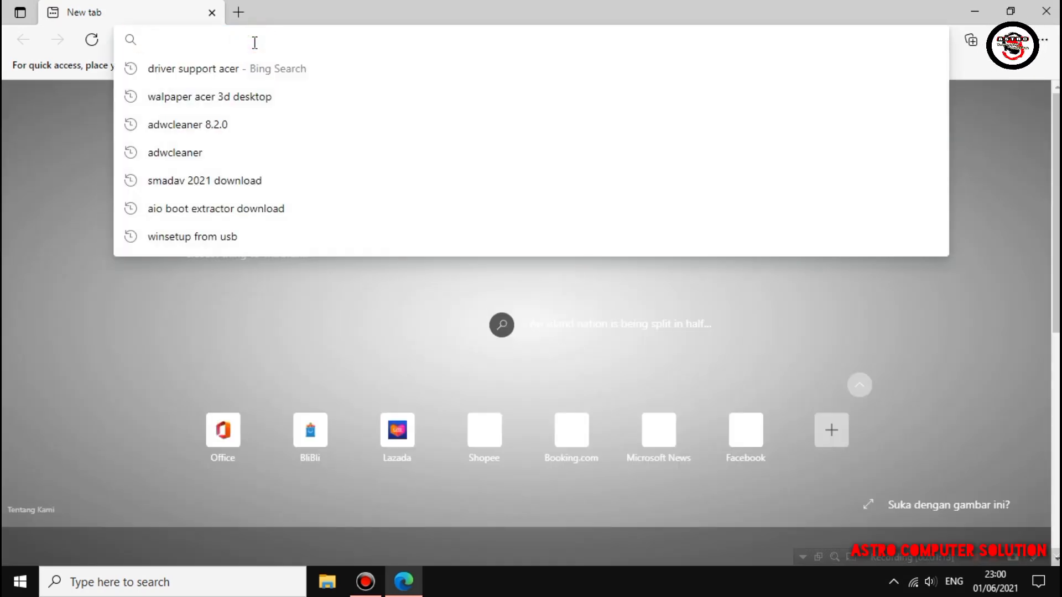
{"action": "type", "text": "D"}
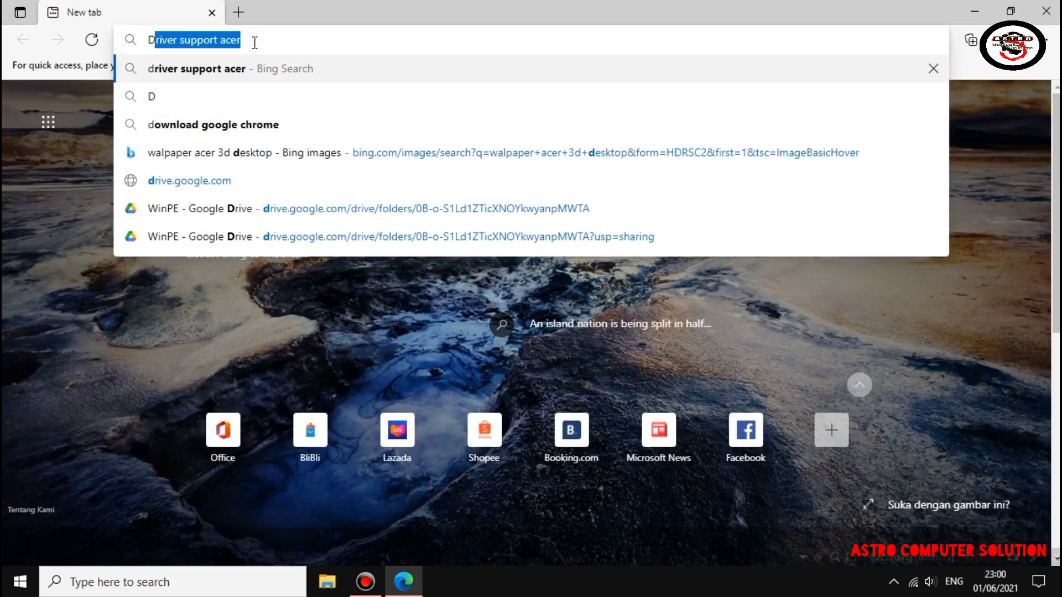
{"action": "type", "text": "RIVER "}
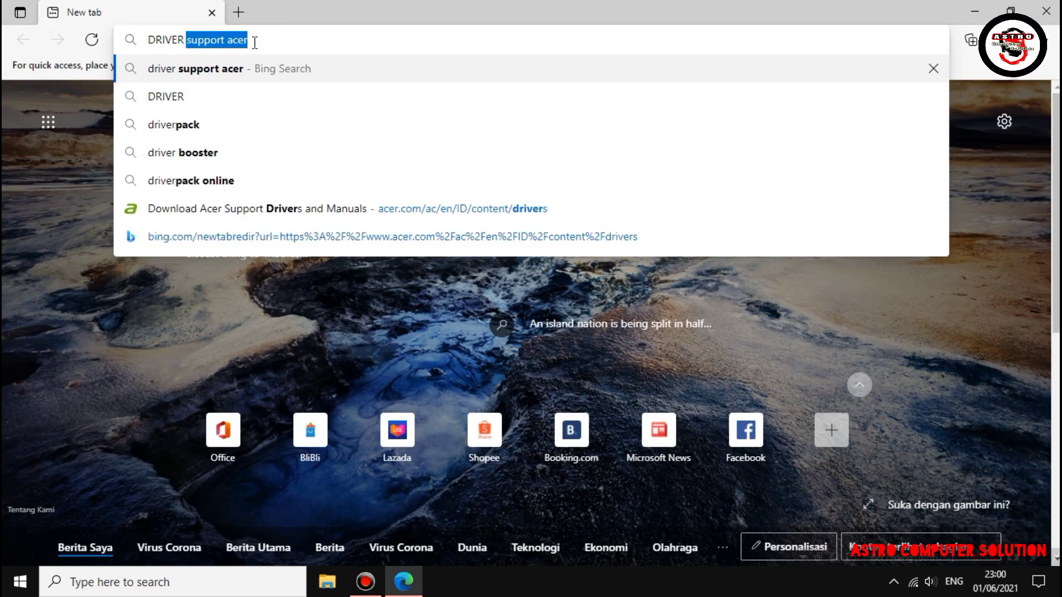
{"action": "type", "text": "SUPPOR"}
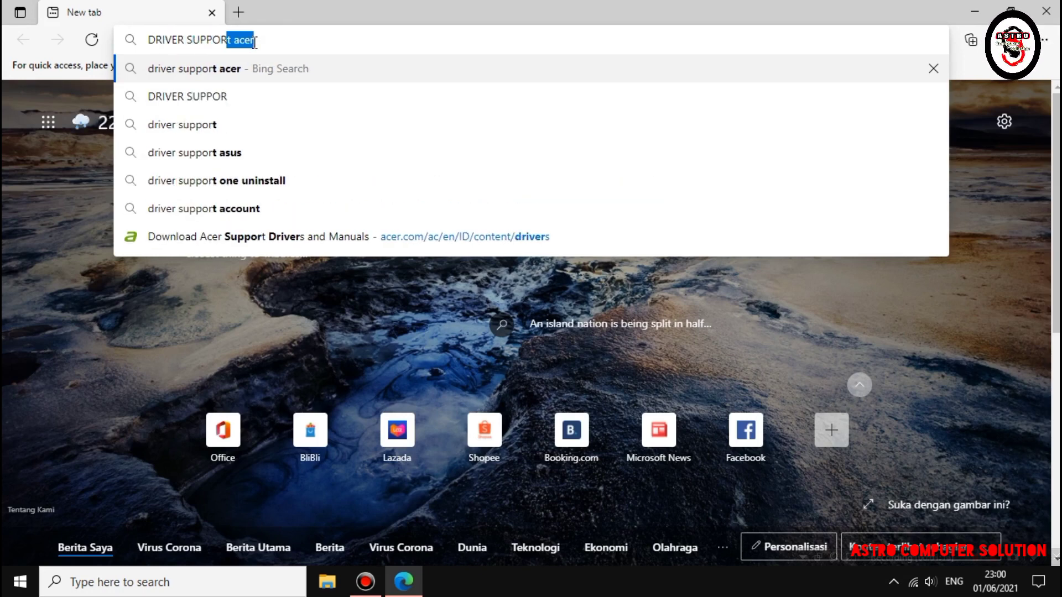
{"action": "type", "text": "T ACER"}
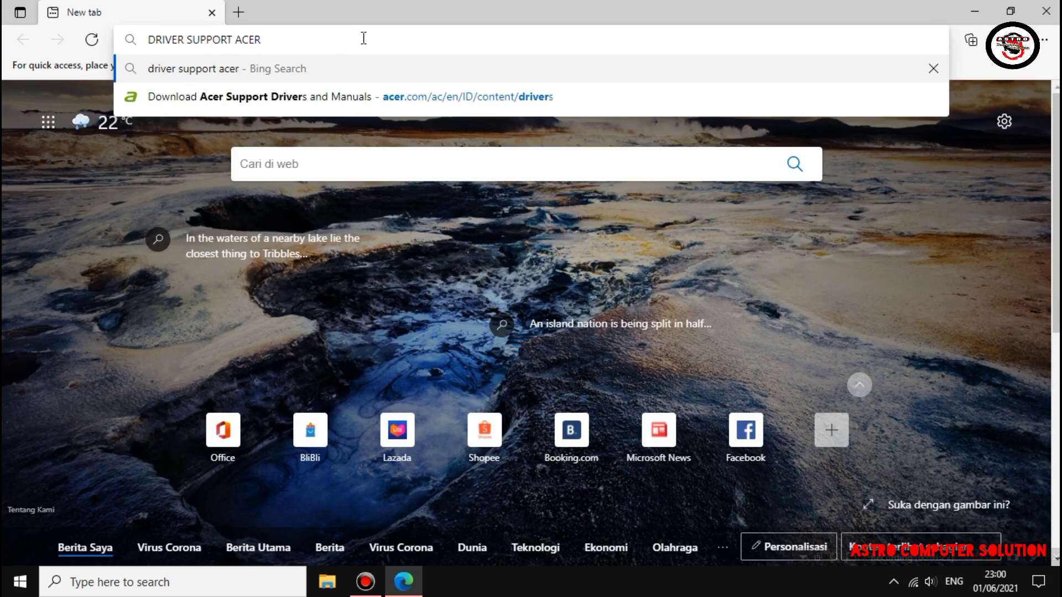
{"action": "key", "text": "Return"}
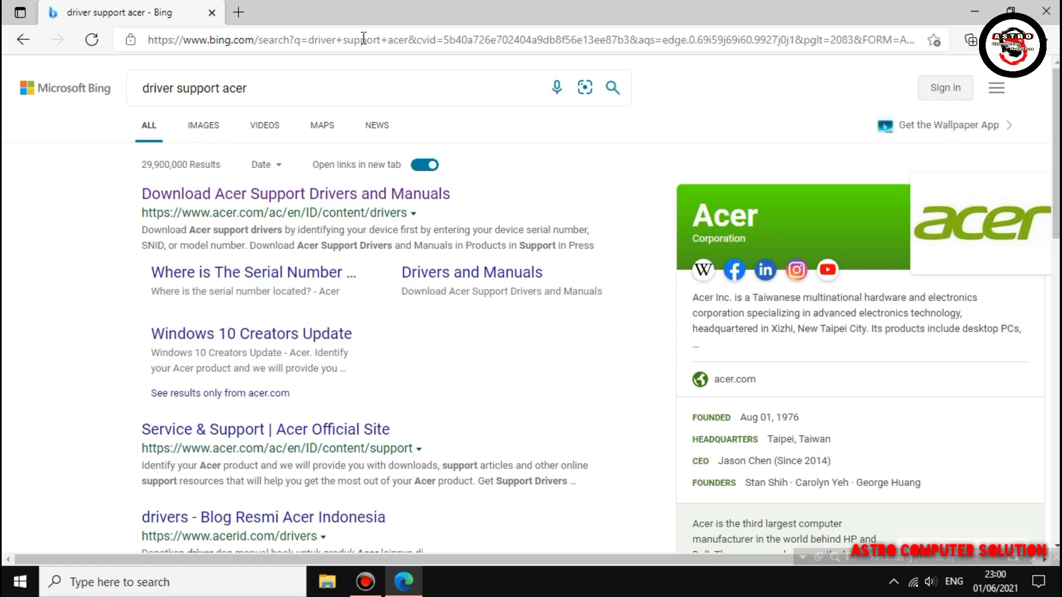
Open Acer's Drivers and Manuals result and submit the laptop's serial number, which returns 'Serial Number not found'
{"action": "left_click", "coordinate": [297, 195]}
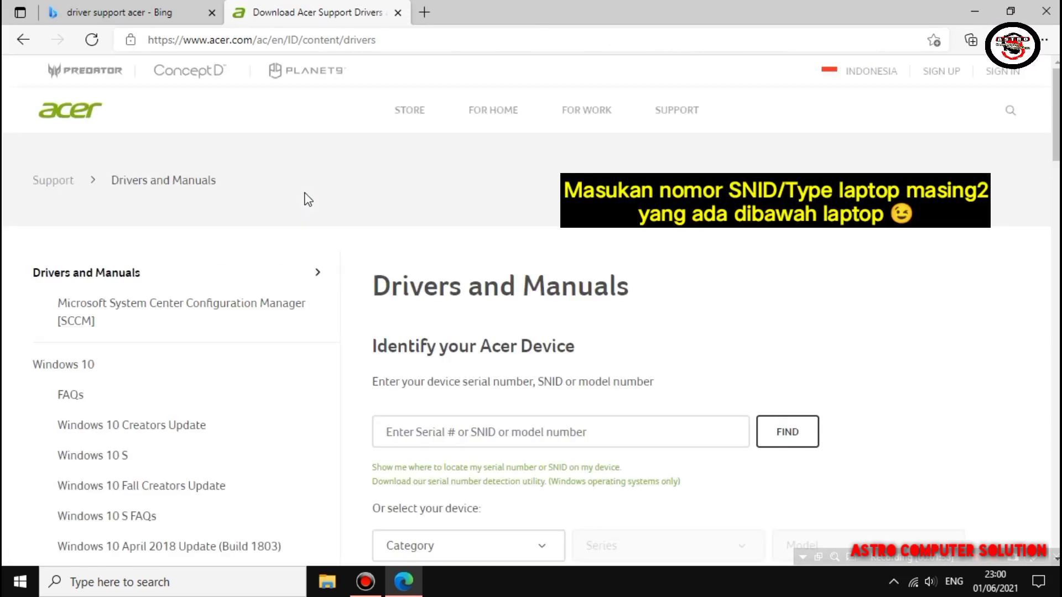
{"action": "scroll", "coordinate": [540, 380], "scroll_direction": "down", "scroll_amount": 1}
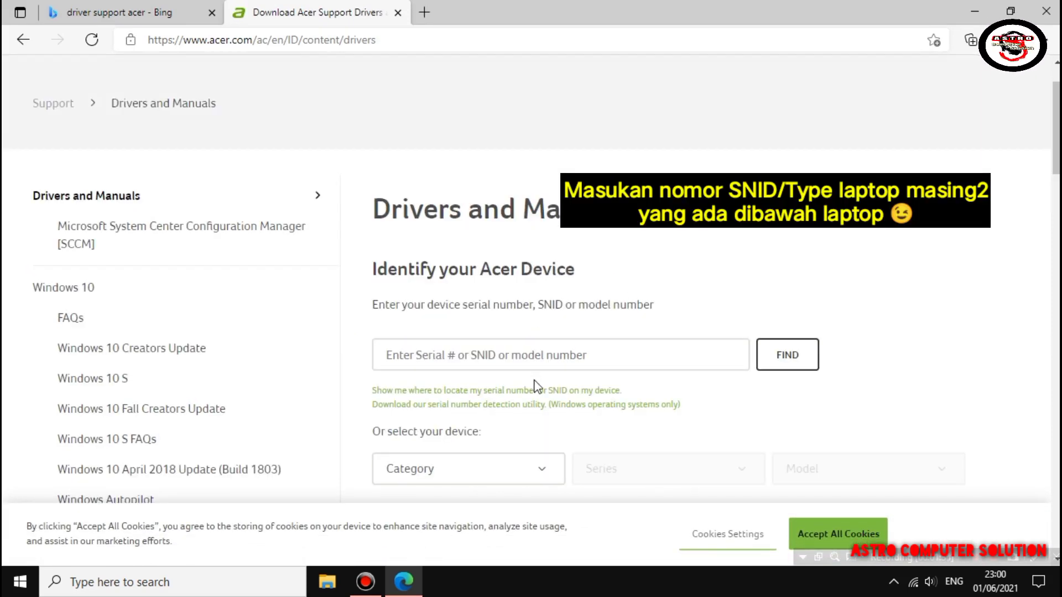
{"action": "left_click", "coordinate": [524, 356]}
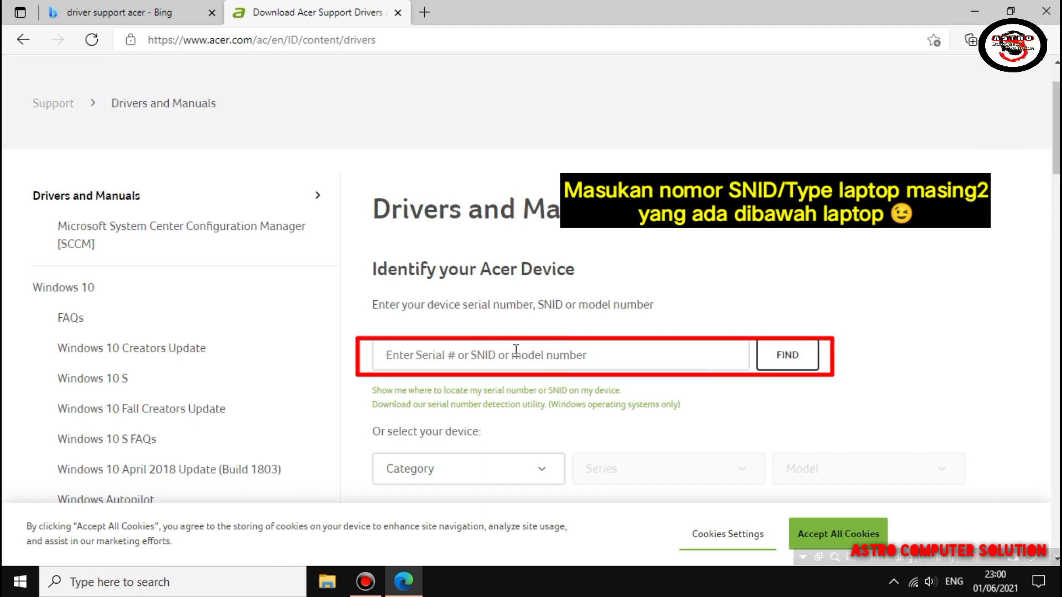
{"action": "type", "text": "234378"}
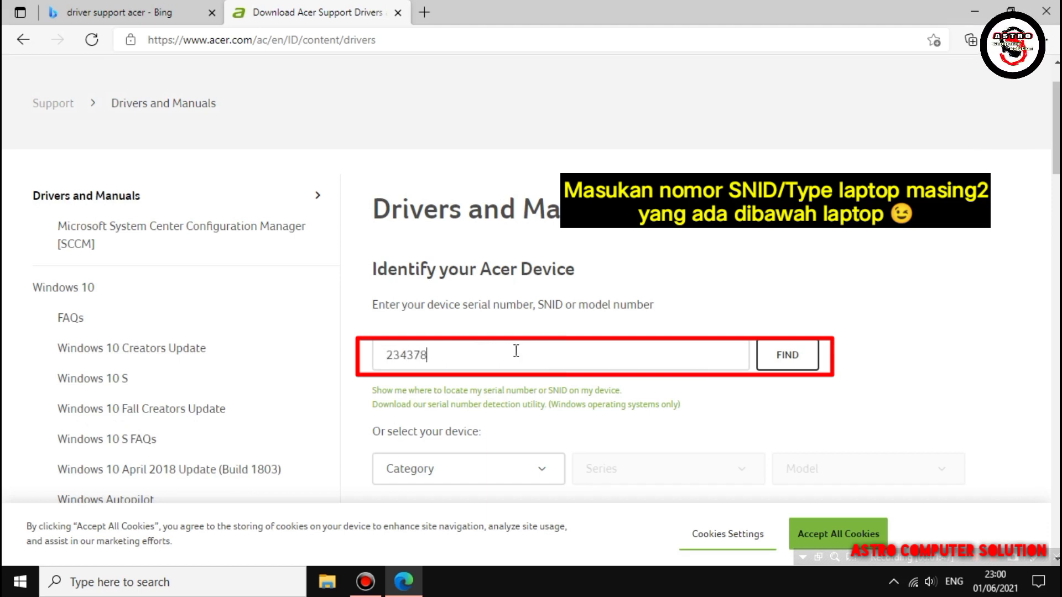
{"action": "type", "text": "6"}
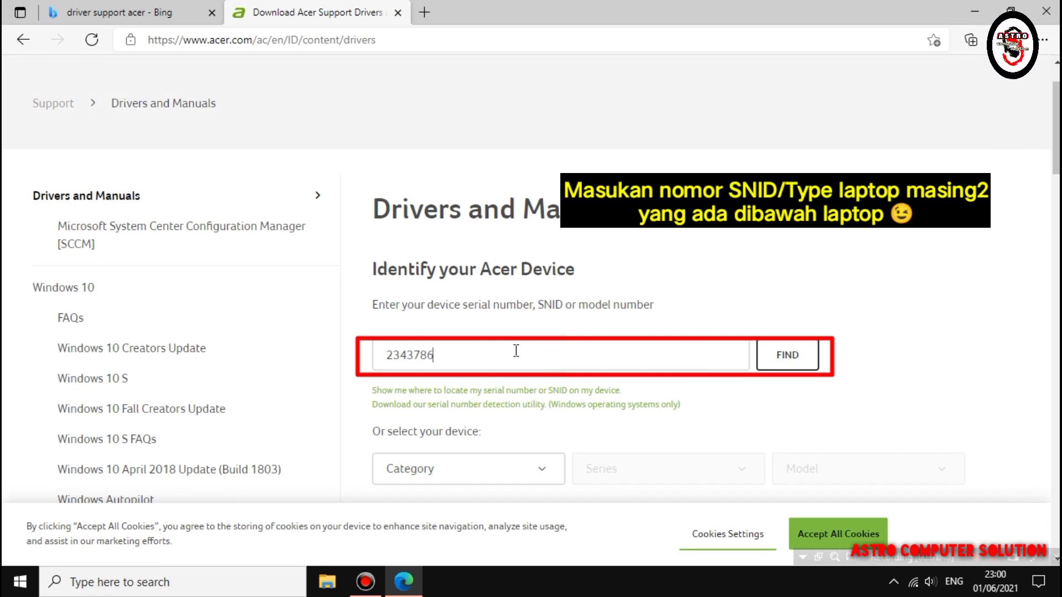
{"action": "type", "text": "1989"}
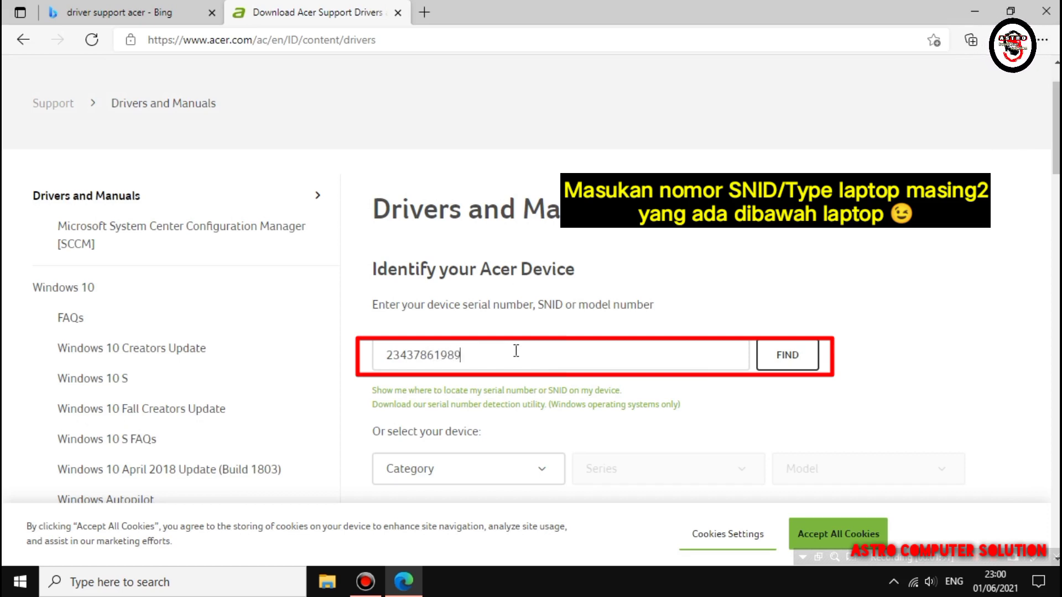
{"action": "left_click", "coordinate": [797, 358]}
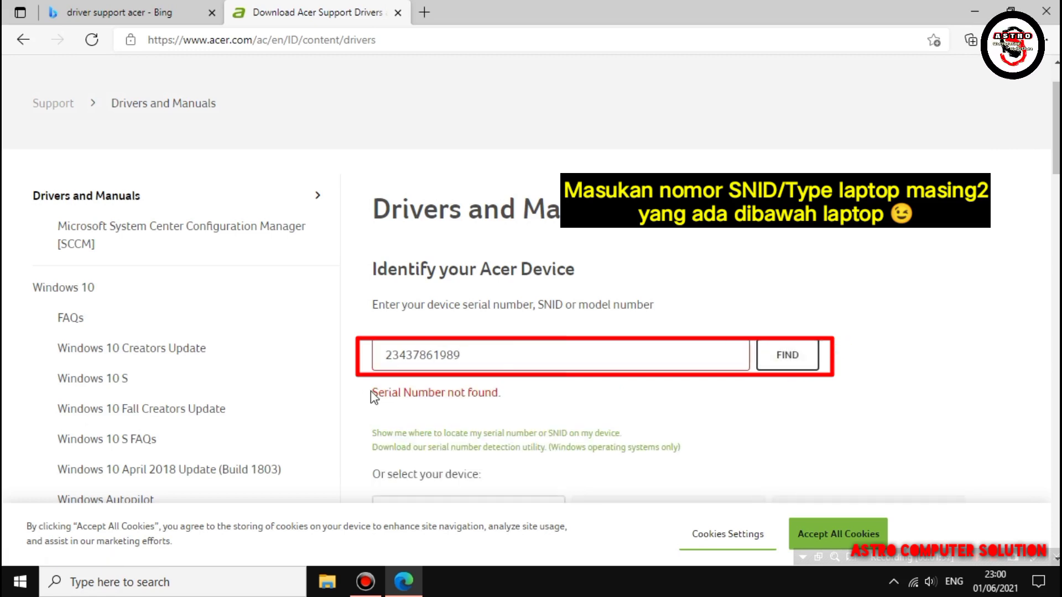
{"action": "left_click_drag", "start_coordinate": [370, 394], "coordinate": [506, 401]}
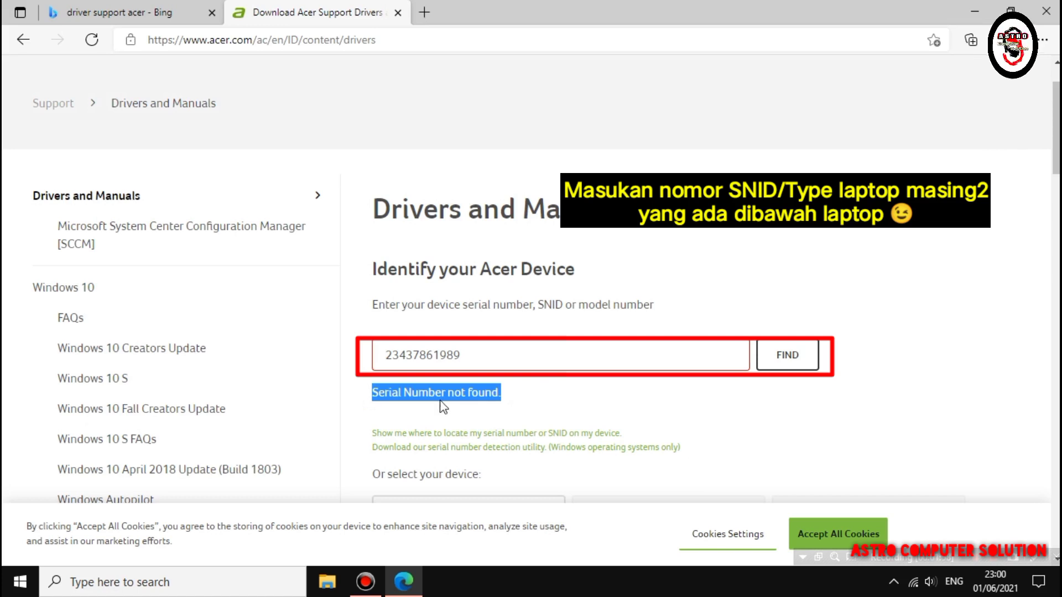
Replace the serial with 'ASPIRE V5-471G' and choose the Aspire > Aspire V5-471G suggestion
{"action": "left_click", "coordinate": [462, 361]}
{"action": "left_click_drag", "start_coordinate": [463, 362], "coordinate": [350, 365]}
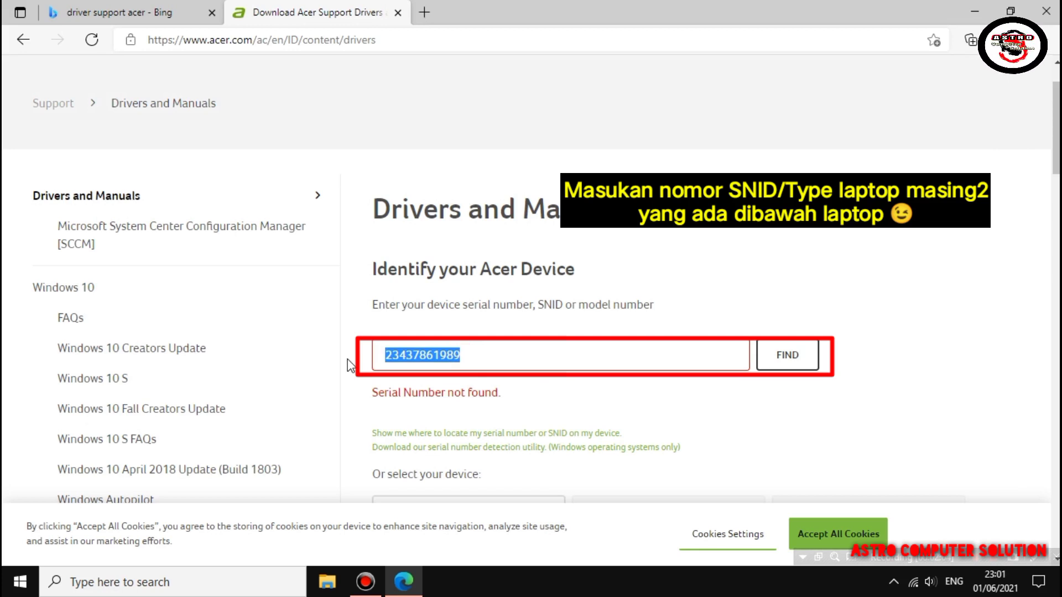
{"action": "type", "text": "ASP"}
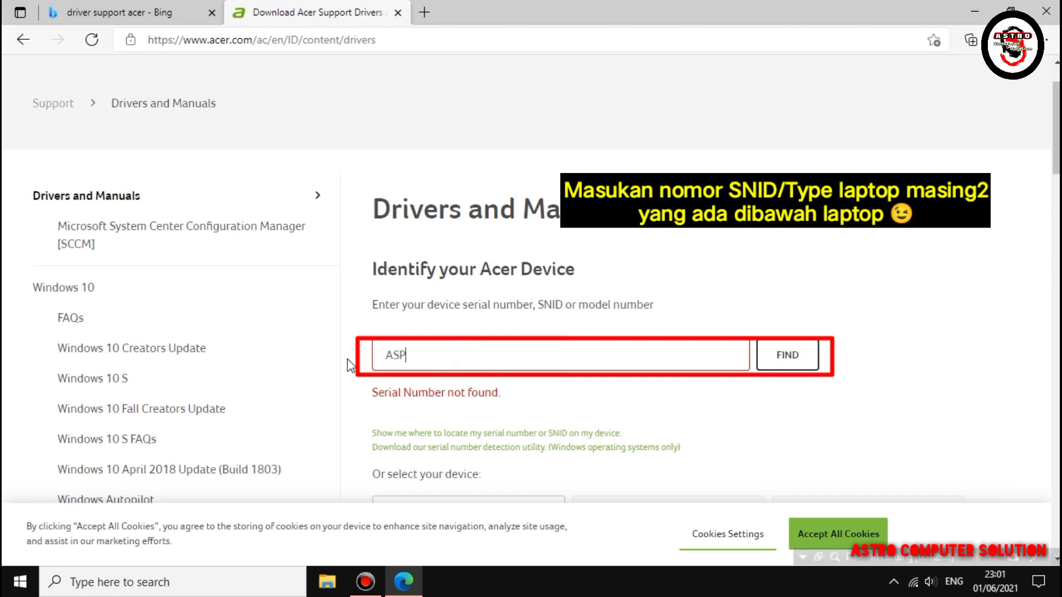
{"action": "type", "text": "IRE V5"}
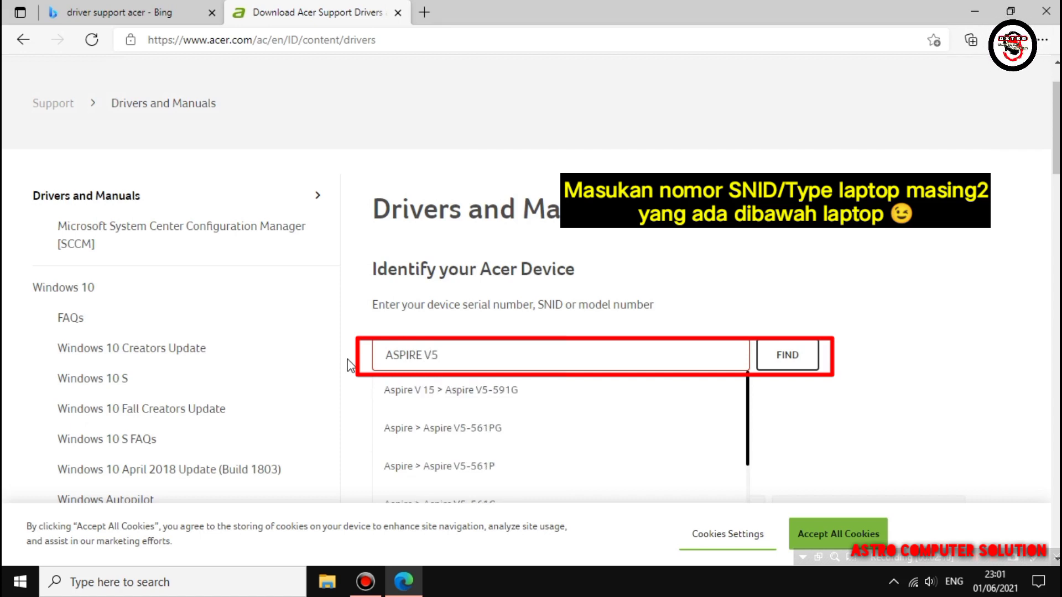
{"action": "type", "text": "-"}
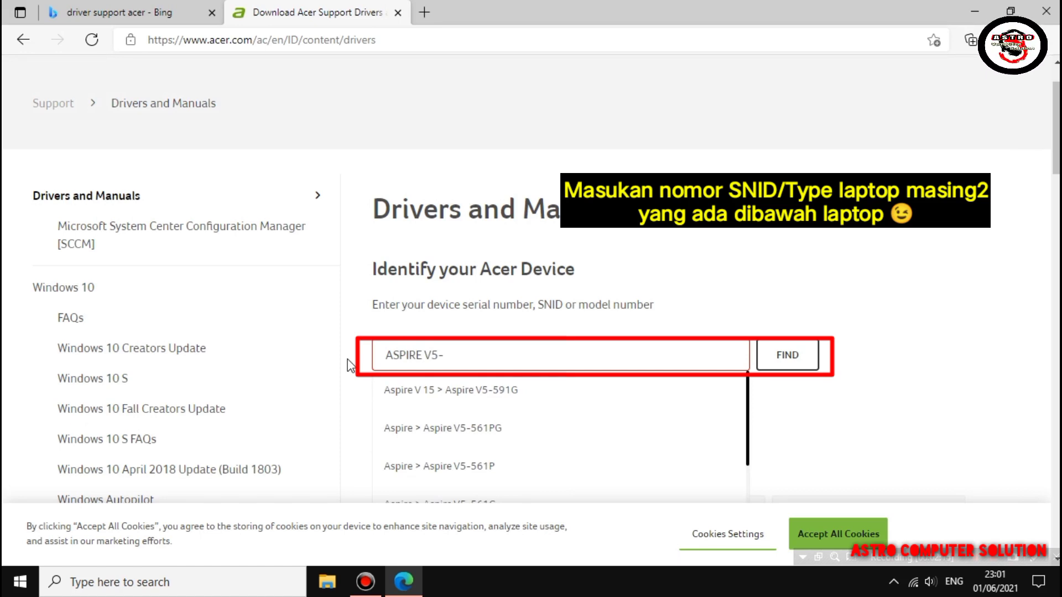
{"action": "type", "text": "4"}
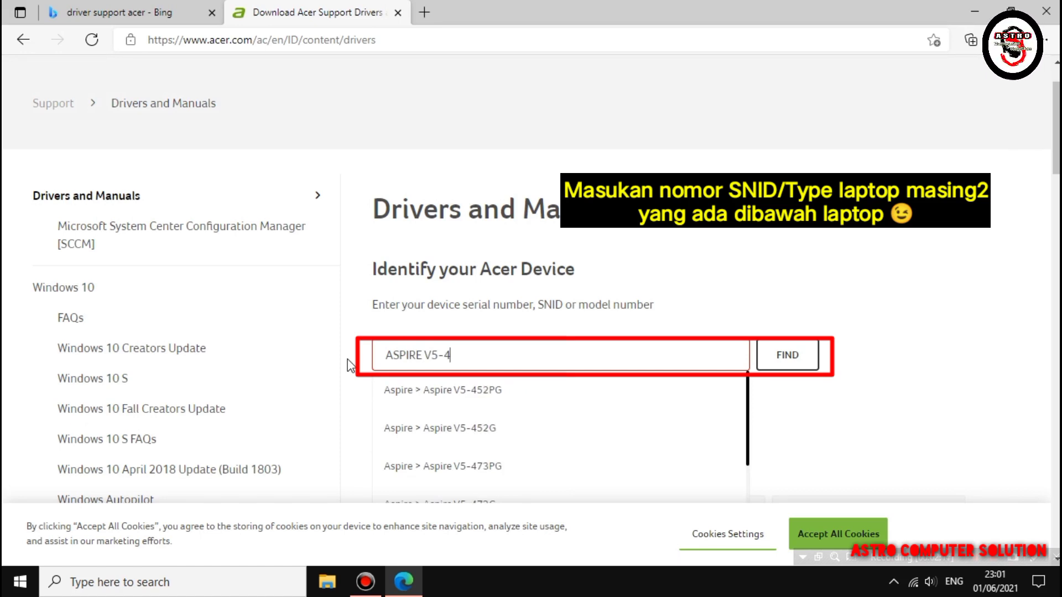
{"action": "type", "text": "71"}
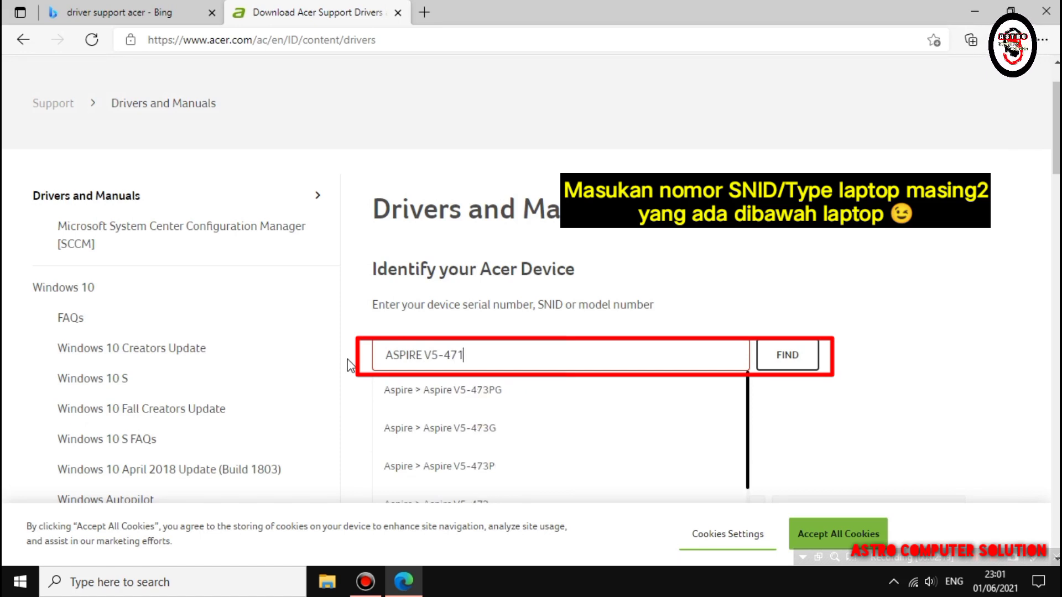
{"action": "type", "text": "G"}
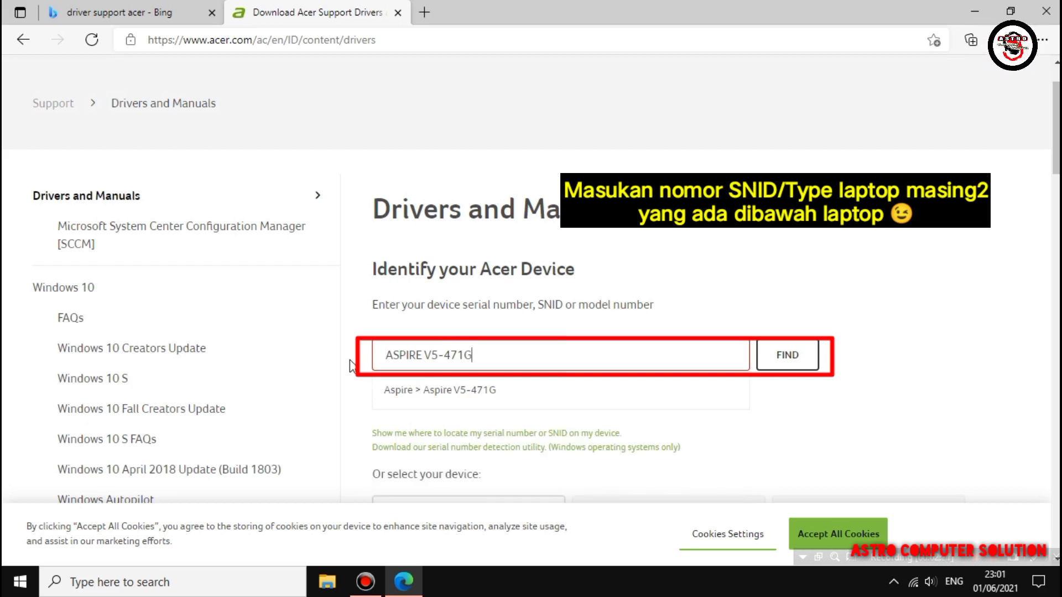
{"action": "left_click", "coordinate": [381, 390]}
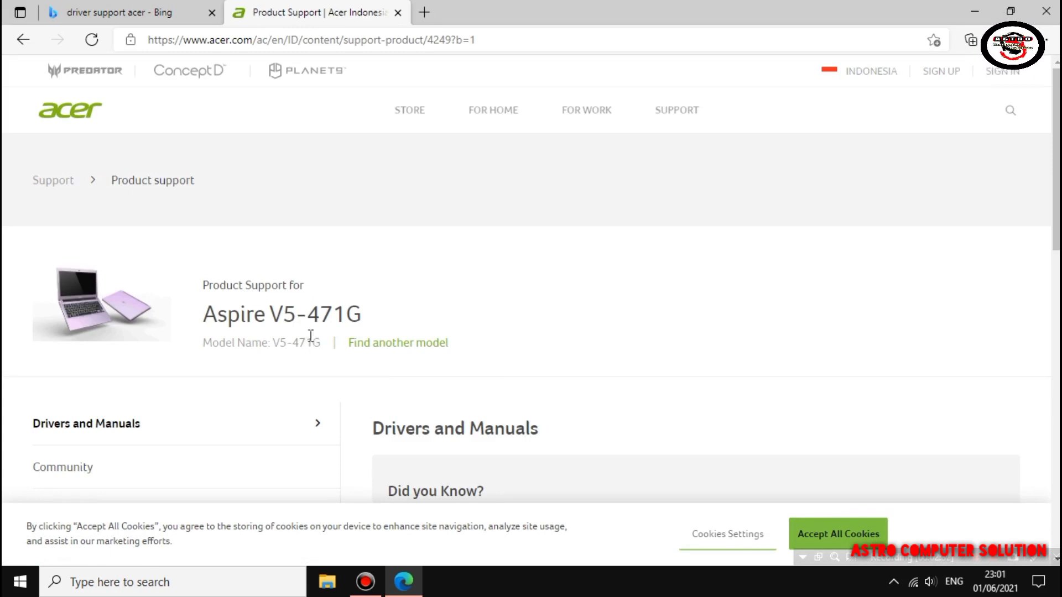
Scroll to the Operating System dropdown and review its versions, keeping Windows 8.1 64-bit selected
{"action": "scroll", "coordinate": [392, 349], "scroll_direction": "down", "scroll_amount": 3}
{"action": "scroll", "coordinate": [409, 370], "scroll_direction": "down", "scroll_amount": 1}
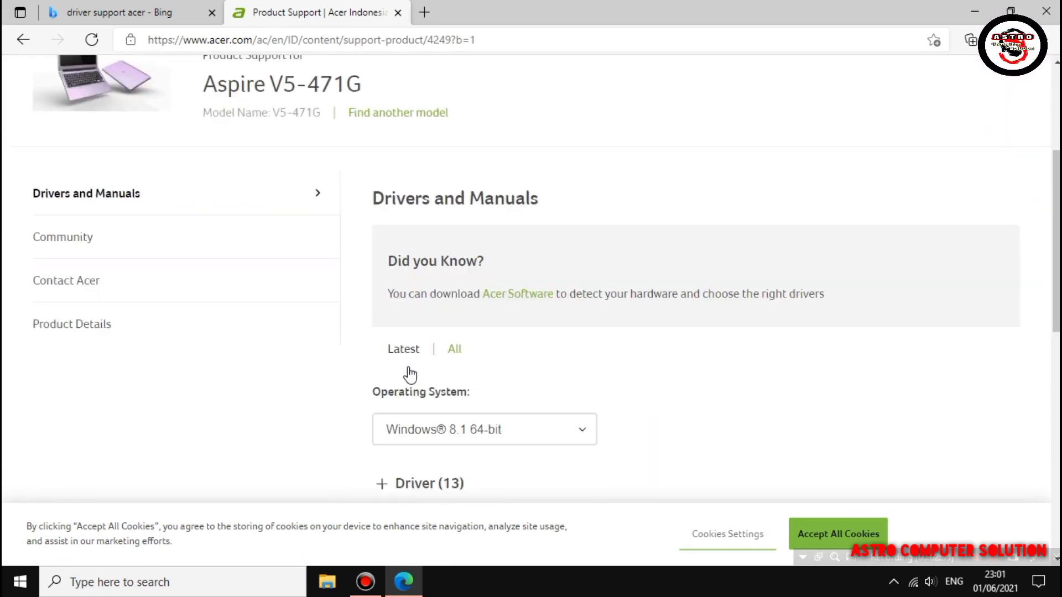
{"action": "scroll", "coordinate": [409, 370], "scroll_direction": "down", "scroll_amount": 1}
{"action": "scroll", "coordinate": [531, 332], "scroll_direction": "down", "scroll_amount": 1}
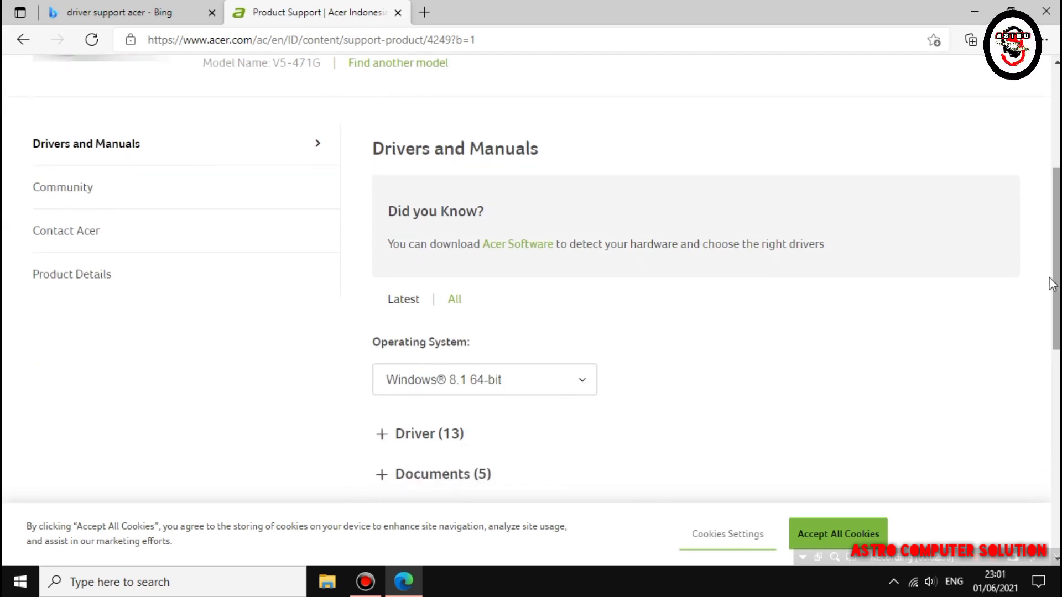
{"action": "left_click", "coordinate": [587, 387]}
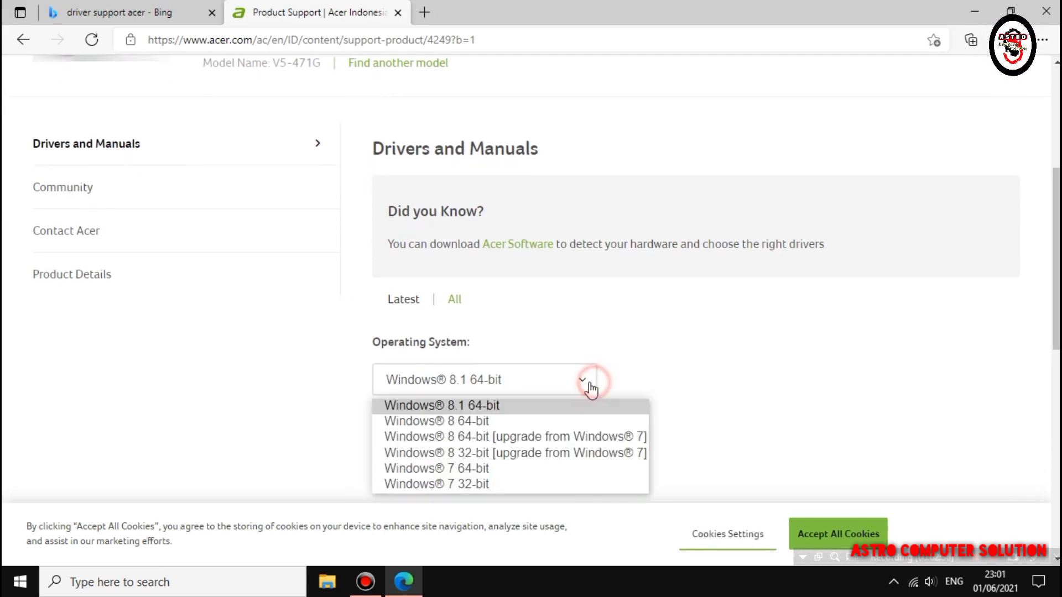
{"action": "scroll", "coordinate": [1056, 260], "scroll_direction": "down", "scroll_amount": 1}
{"action": "scroll", "coordinate": [851, 305], "scroll_direction": "down", "scroll_amount": 1}
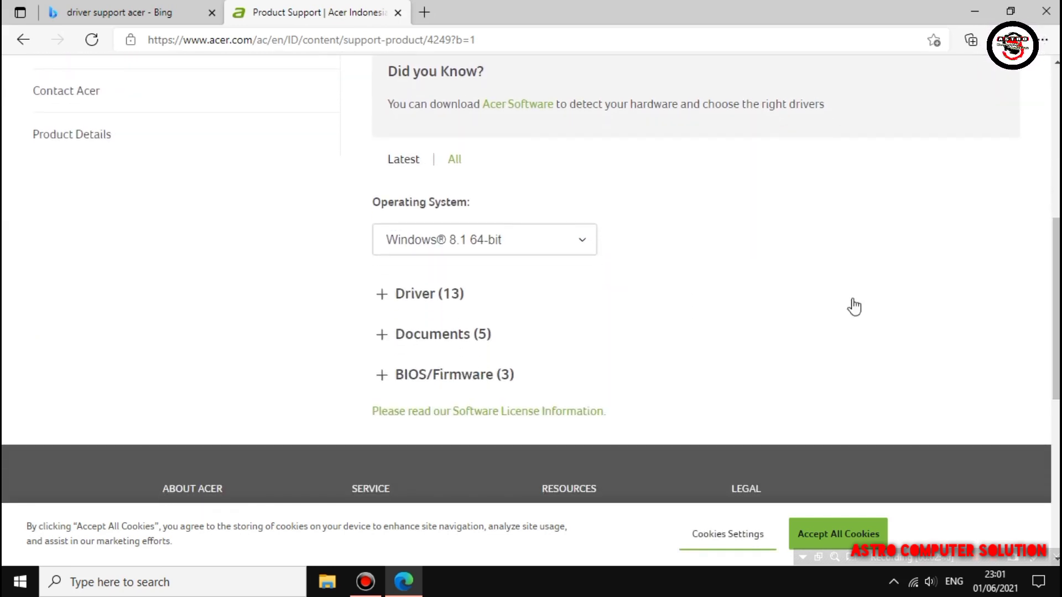
{"action": "left_click", "coordinate": [587, 246]}
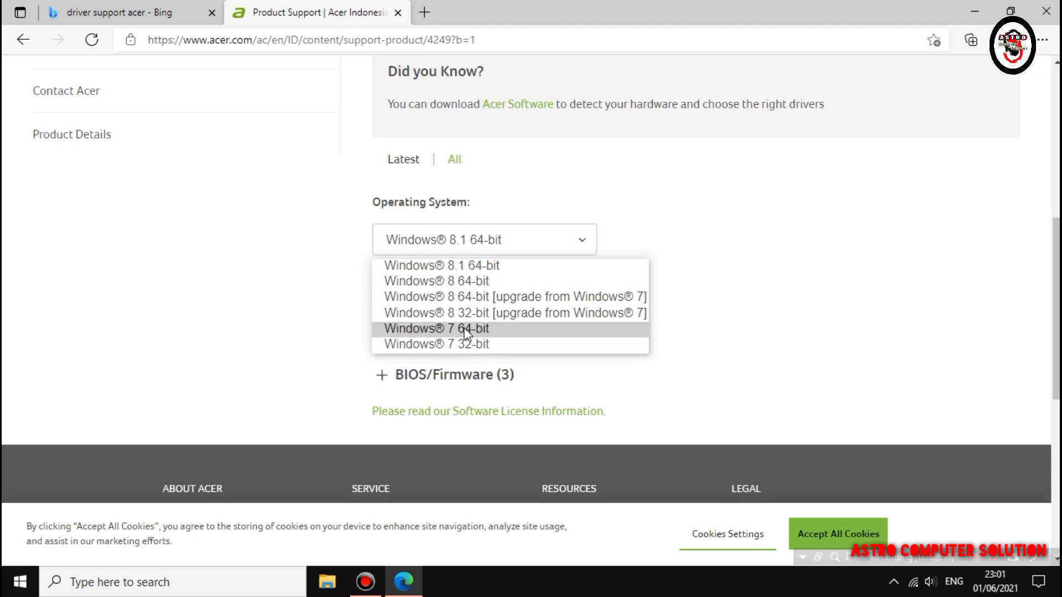
{"action": "left_click", "coordinate": [516, 243]}
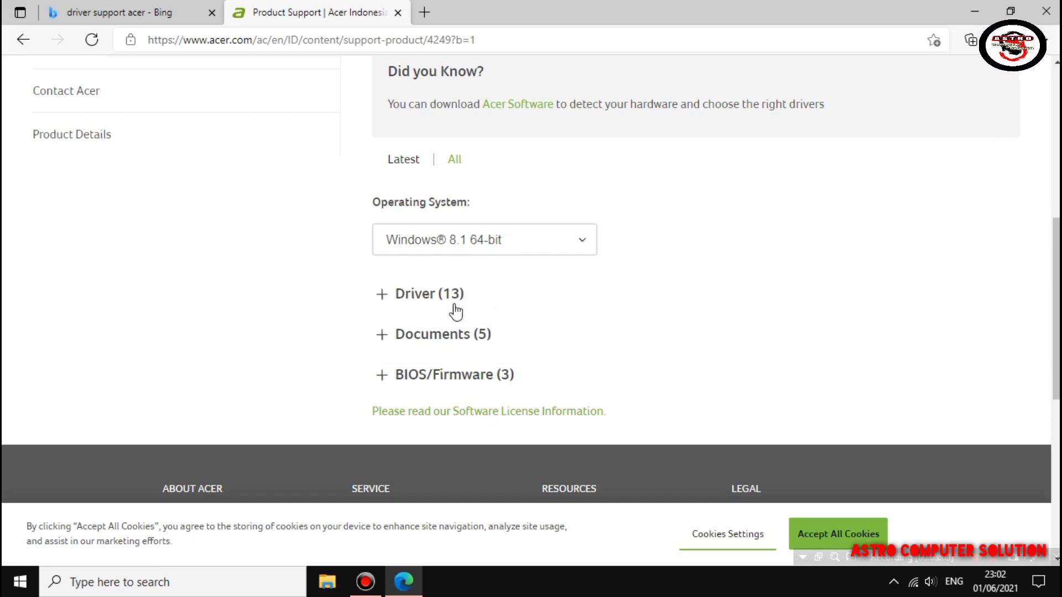
{"action": "left_click", "coordinate": [495, 240]}
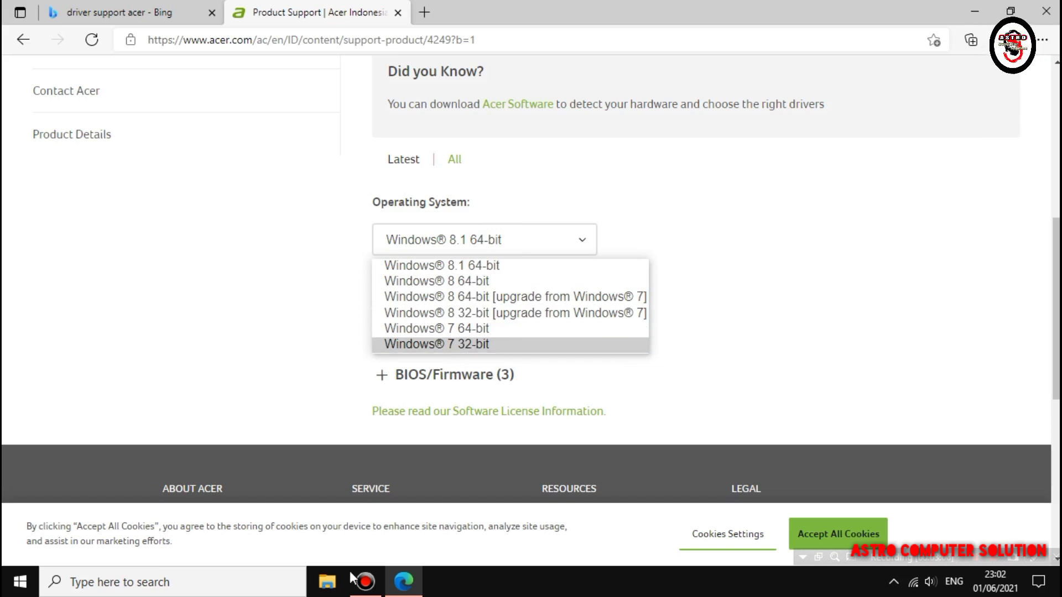
Open This PC's properties and highlight the Windows 10 Pro edition and 64-bit system type
{"action": "left_click", "coordinate": [330, 586]}
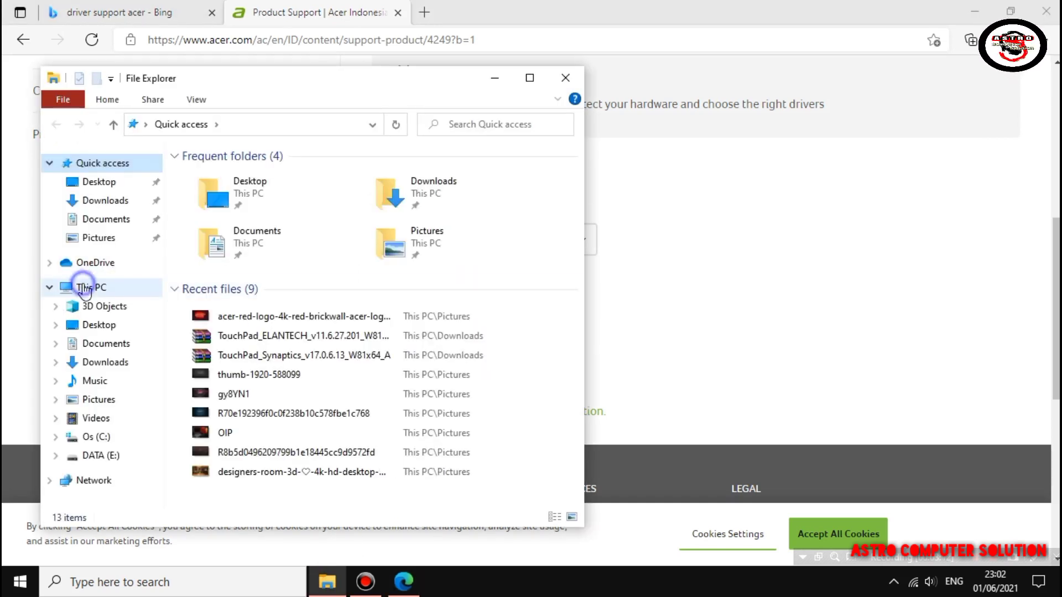
{"action": "right_click", "coordinate": [83, 285]}
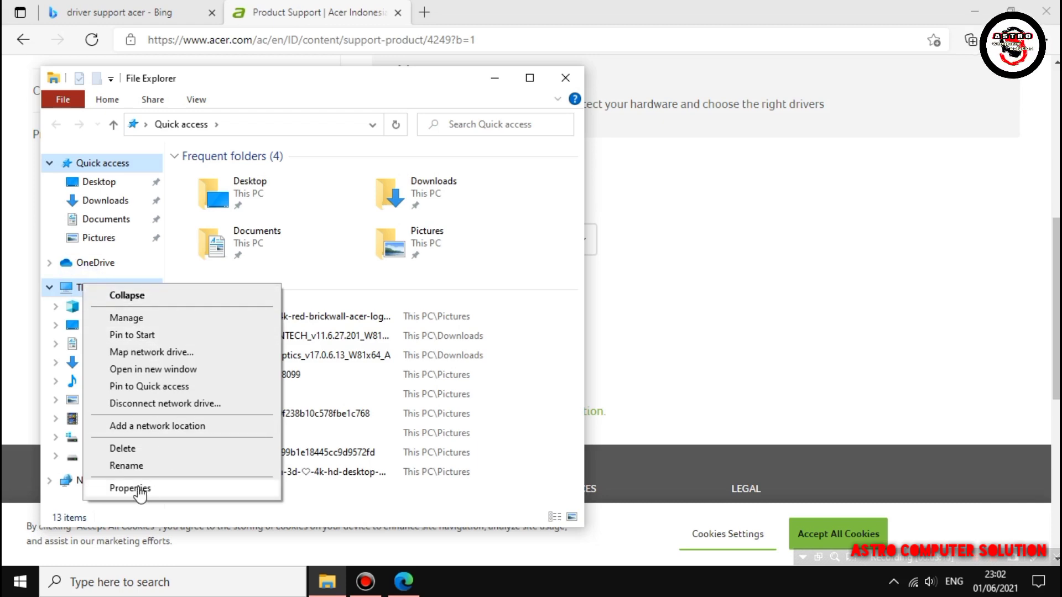
{"action": "left_click", "coordinate": [167, 491]}
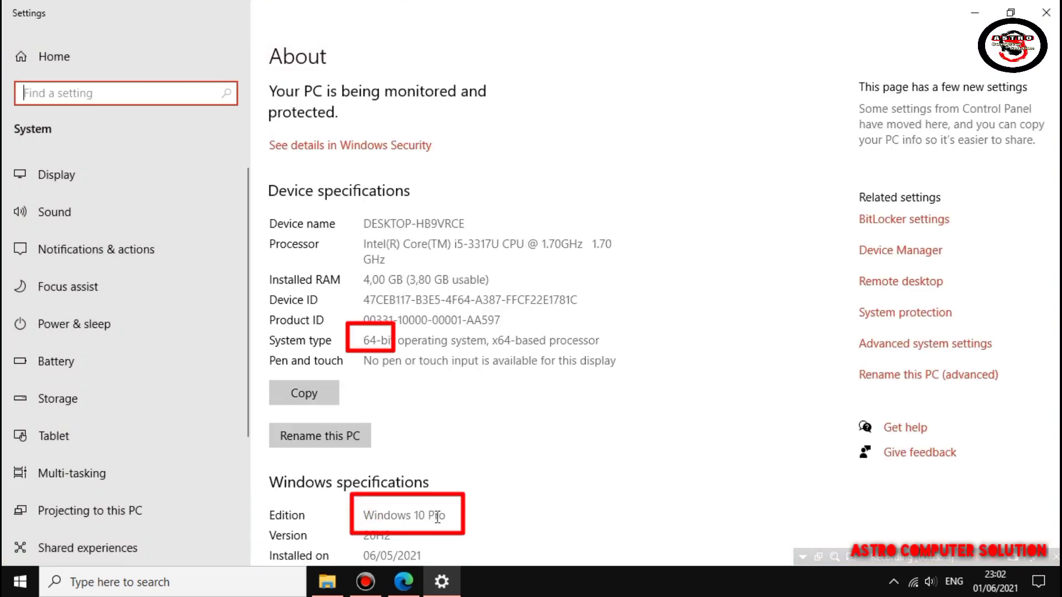
{"action": "left_click_drag", "start_coordinate": [443, 515], "coordinate": [362, 518]}
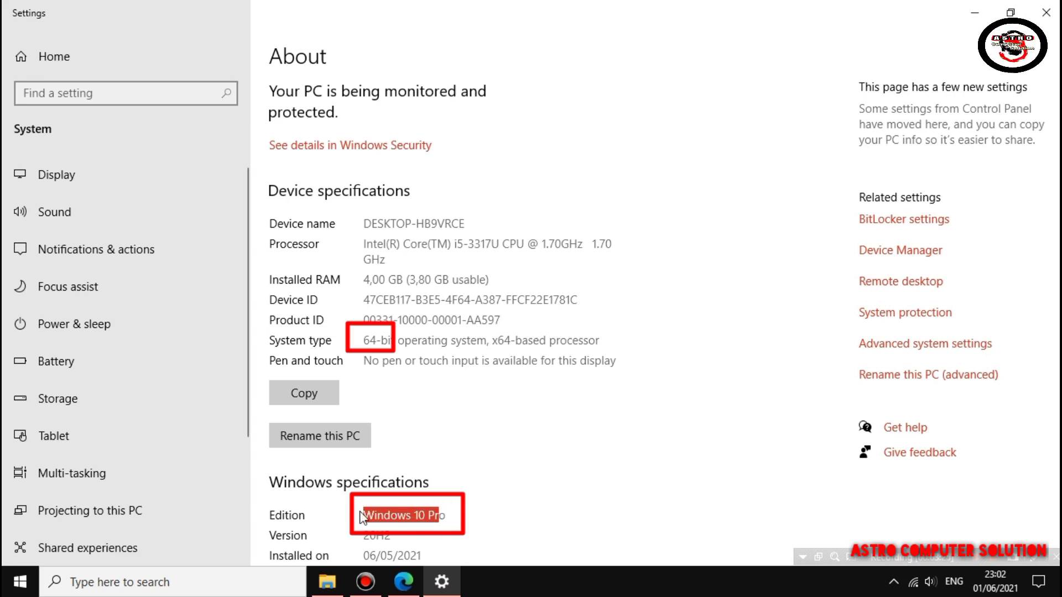
{"action": "left_click", "coordinate": [444, 515]}
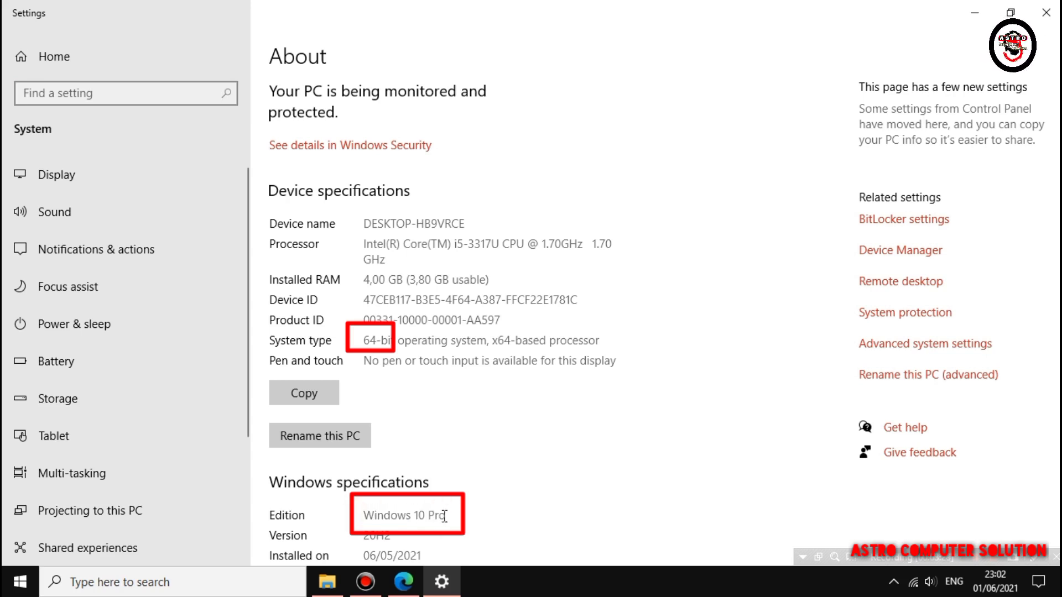
{"action": "left_click_drag", "start_coordinate": [445, 516], "coordinate": [362, 516]}
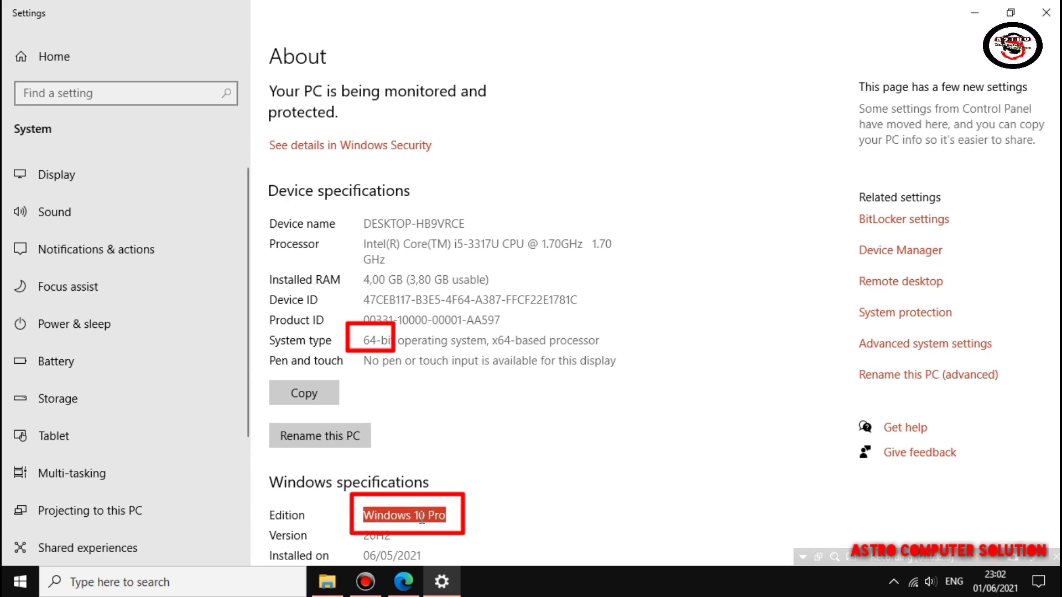
{"action": "left_click_drag", "start_coordinate": [363, 341], "coordinate": [377, 342]}
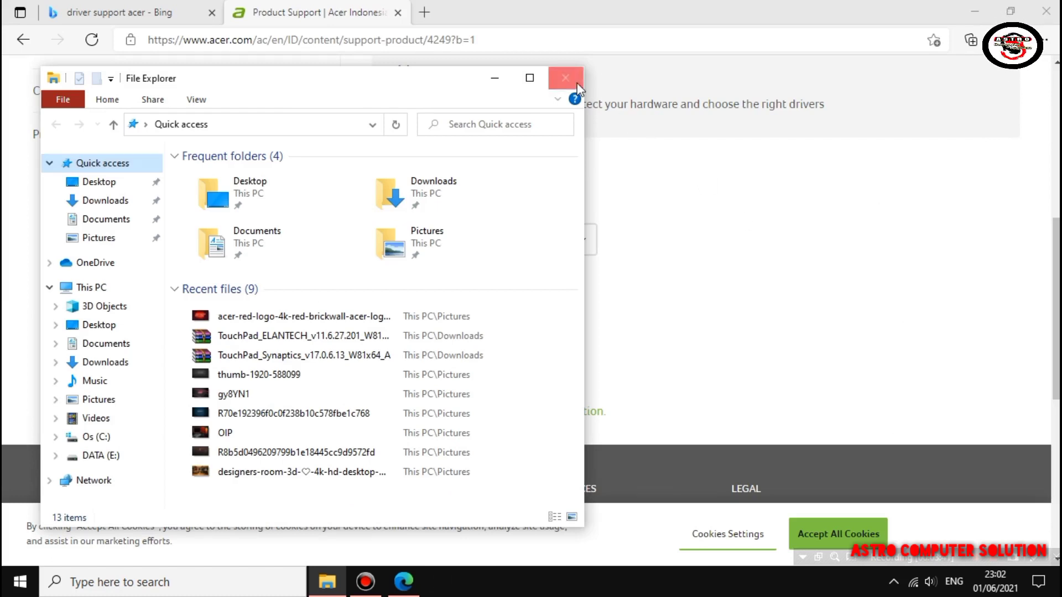
Close File Explorer, keep Windows 8.1 64-bit as the OS, and expand Driver (13)
{"action": "left_click", "coordinate": [567, 79]}
{"action": "left_click", "coordinate": [555, 241]}
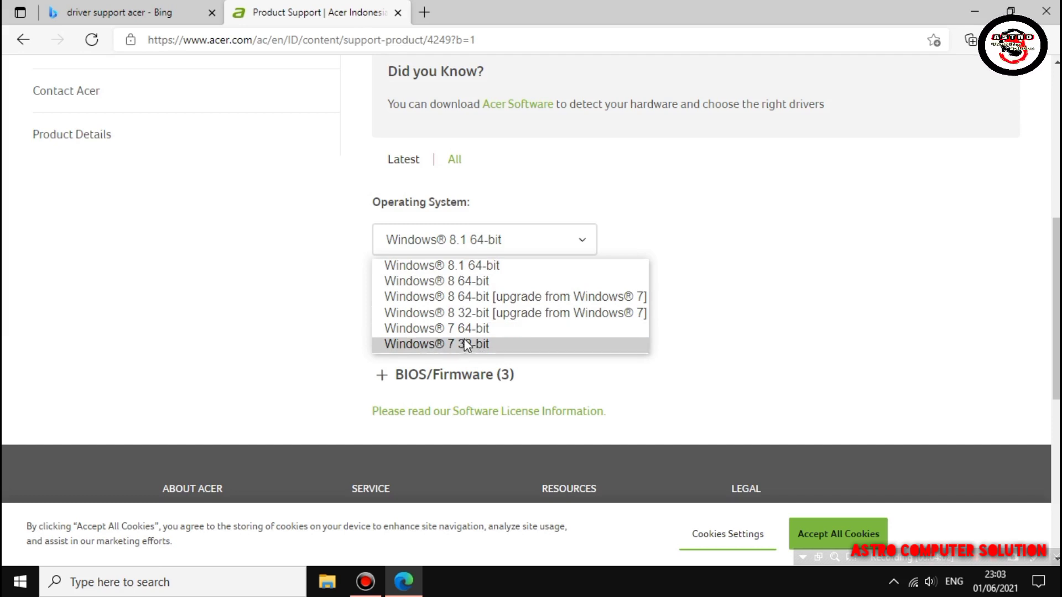
{"action": "left_click", "coordinate": [462, 268]}
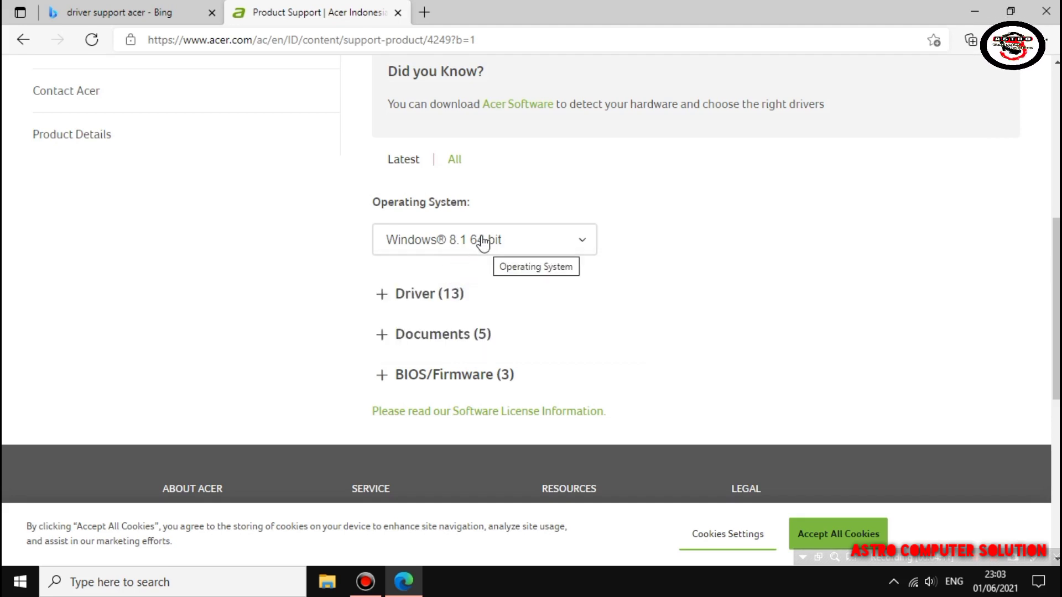
{"action": "left_click", "coordinate": [385, 299]}
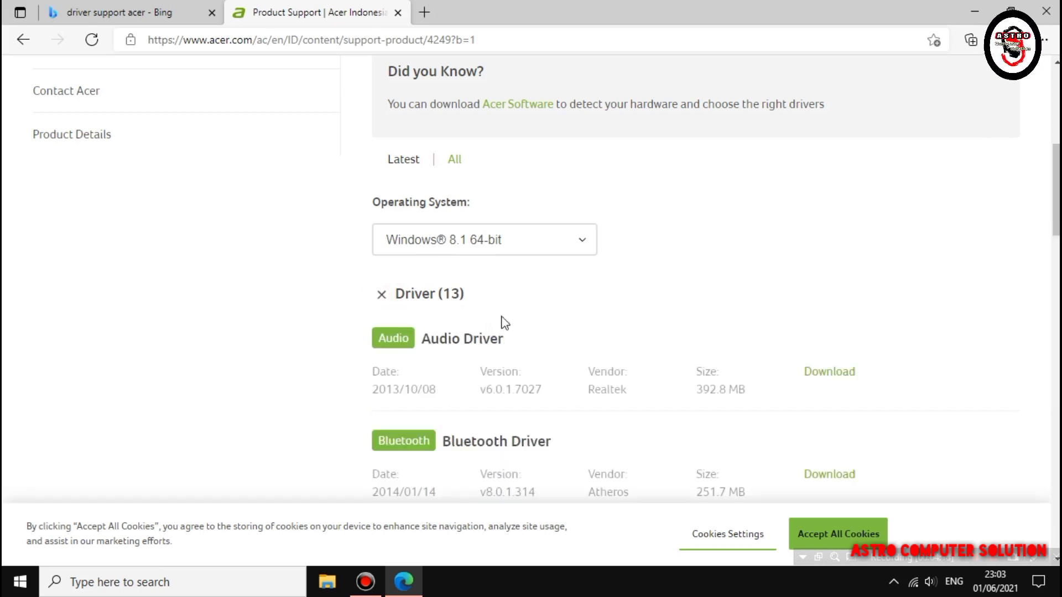
Browse the 13 drivers and download the 10.2 MB Card Reader Driver, version 6.2.9200.27040
{"action": "left_click_drag", "start_coordinate": [1050, 191], "coordinate": [1050, 212]}
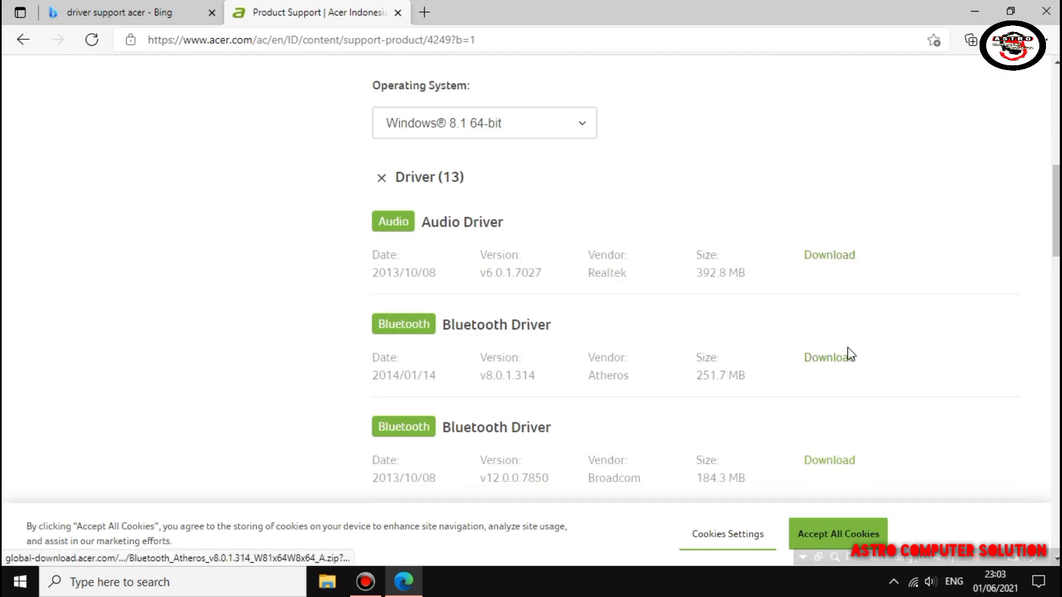
{"action": "scroll", "coordinate": [848, 359], "scroll_direction": "down", "scroll_amount": 2}
{"action": "scroll", "coordinate": [825, 386], "scroll_direction": "down", "scroll_amount": 2}
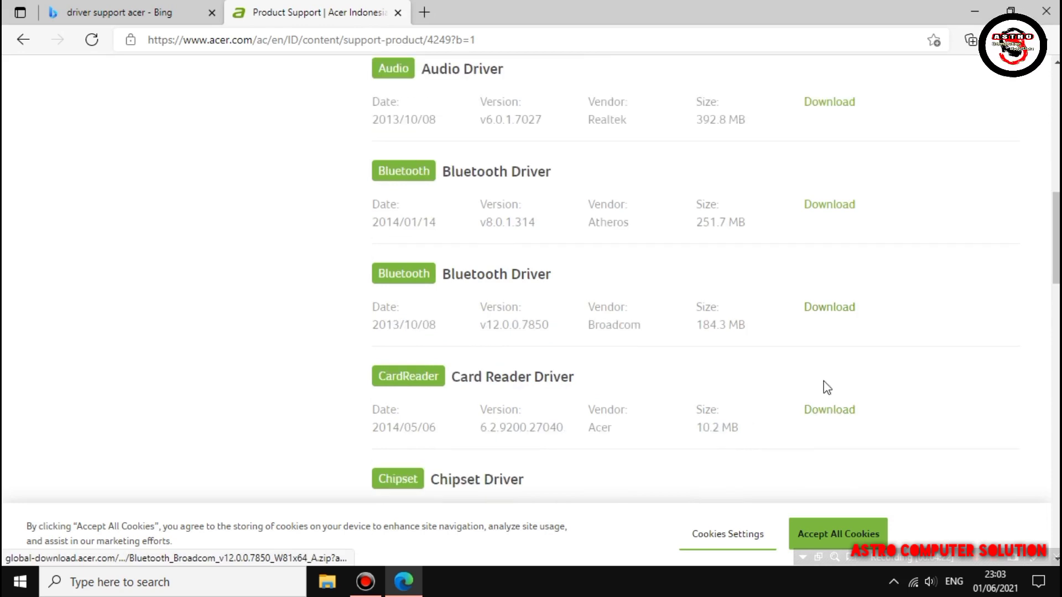
{"action": "scroll", "coordinate": [828, 409], "scroll_direction": "down", "scroll_amount": 2}
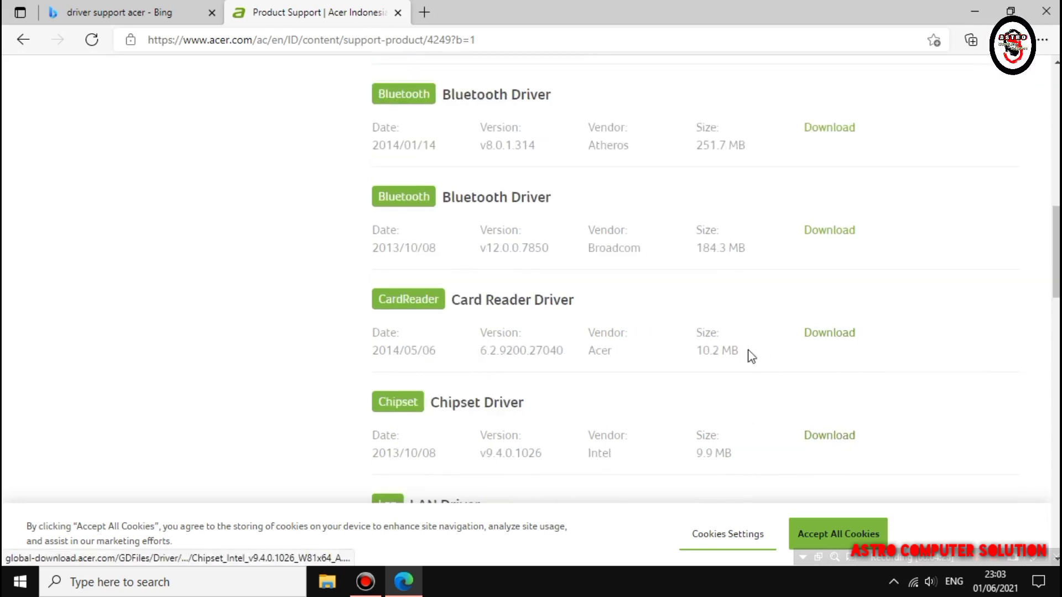
{"action": "scroll", "coordinate": [806, 370], "scroll_direction": "down", "scroll_amount": 4}
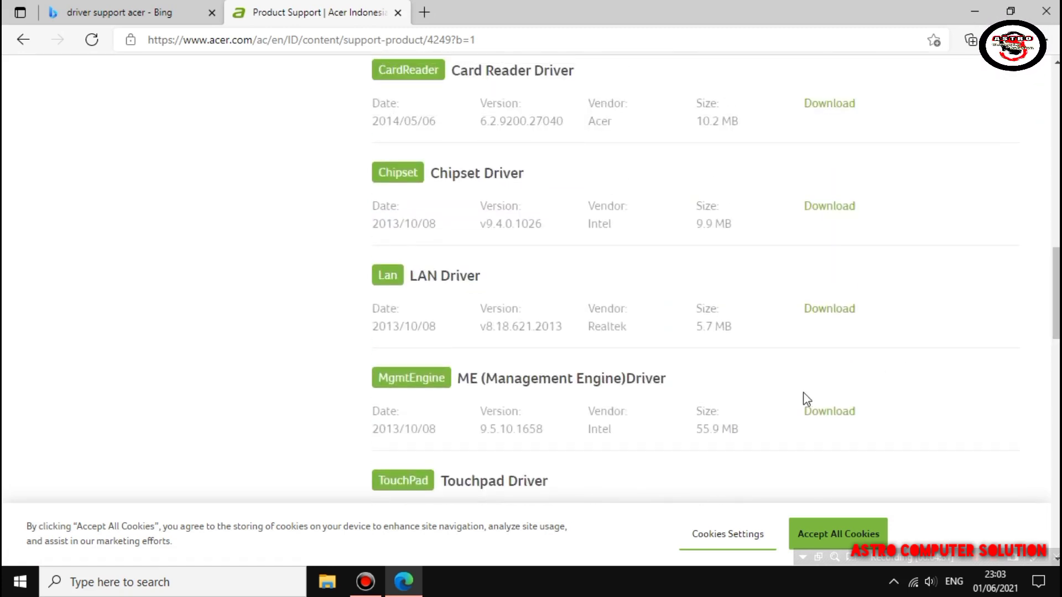
{"action": "scroll", "coordinate": [805, 397], "scroll_direction": "down", "scroll_amount": 7}
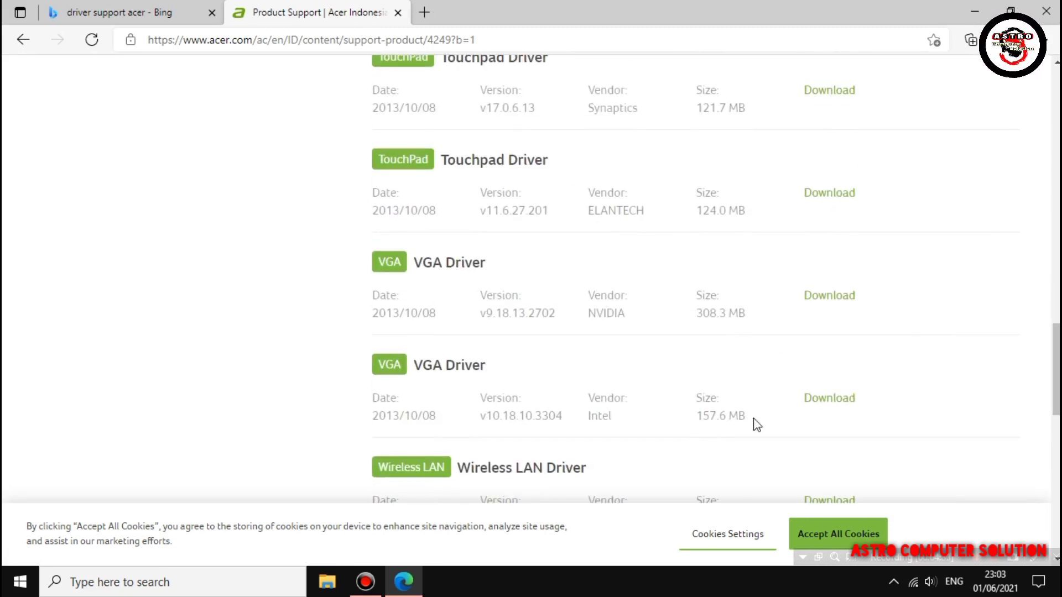
{"action": "scroll", "coordinate": [940, 388], "scroll_direction": "down", "scroll_amount": 5}
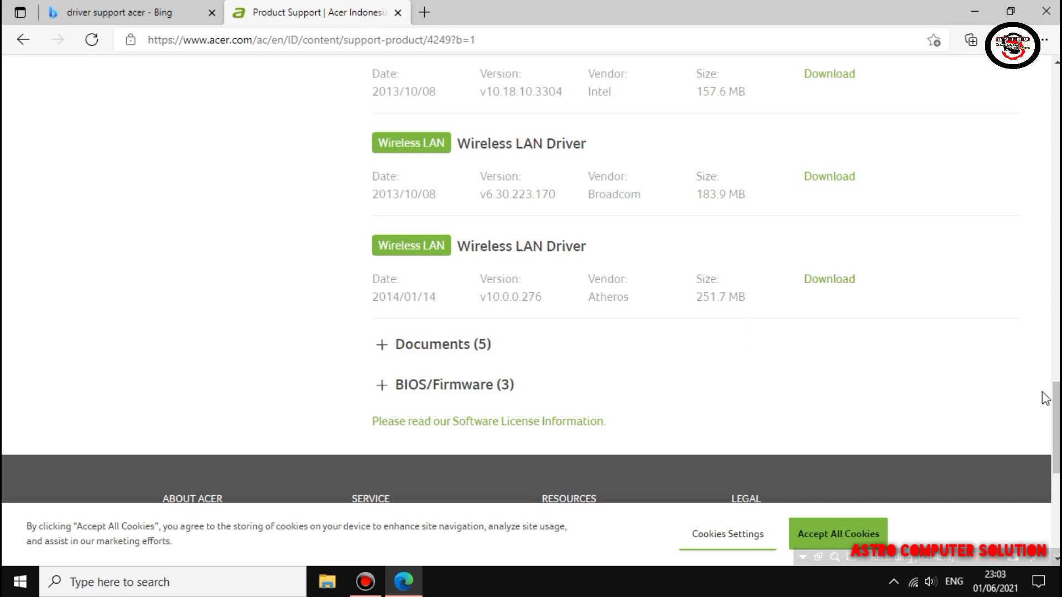
{"action": "left_click_drag", "start_coordinate": [1054, 406], "coordinate": [1047, 344]}
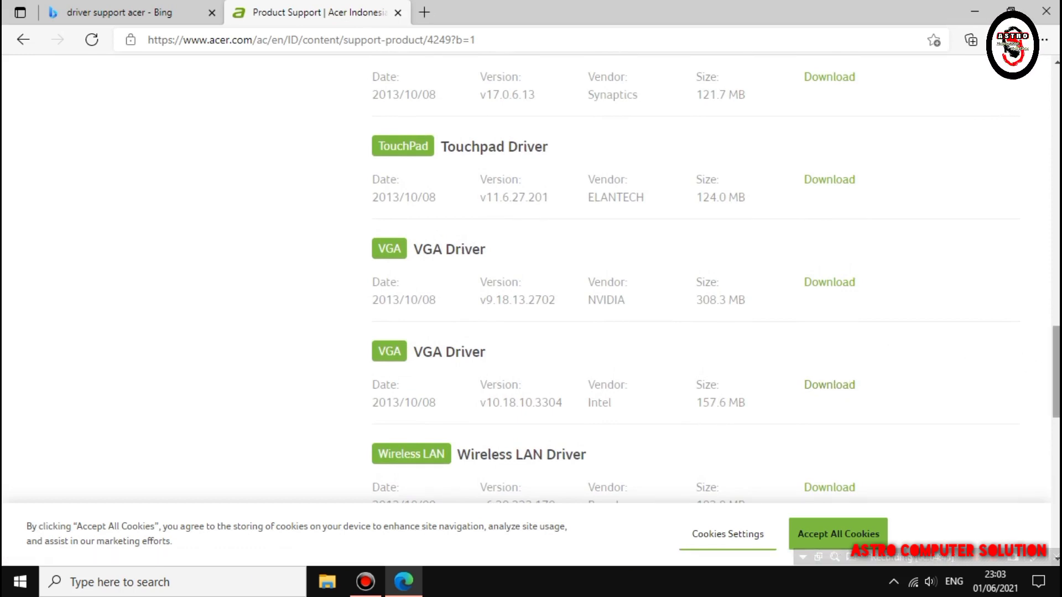
{"action": "left_click_drag", "start_coordinate": [1055, 371], "coordinate": [1055, 343]}
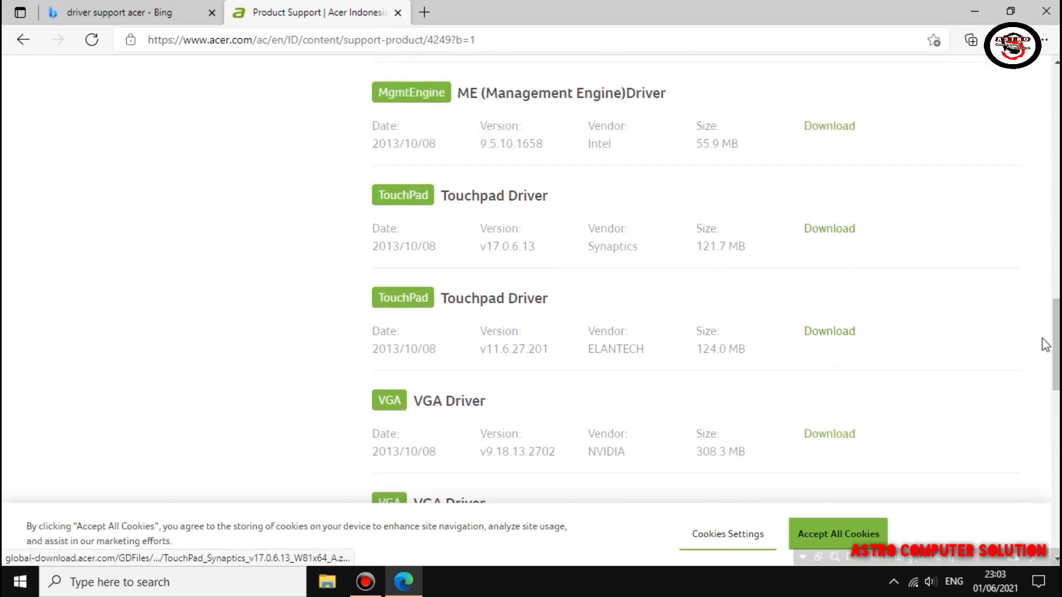
{"action": "left_click_drag", "start_coordinate": [1056, 372], "coordinate": [1054, 293]}
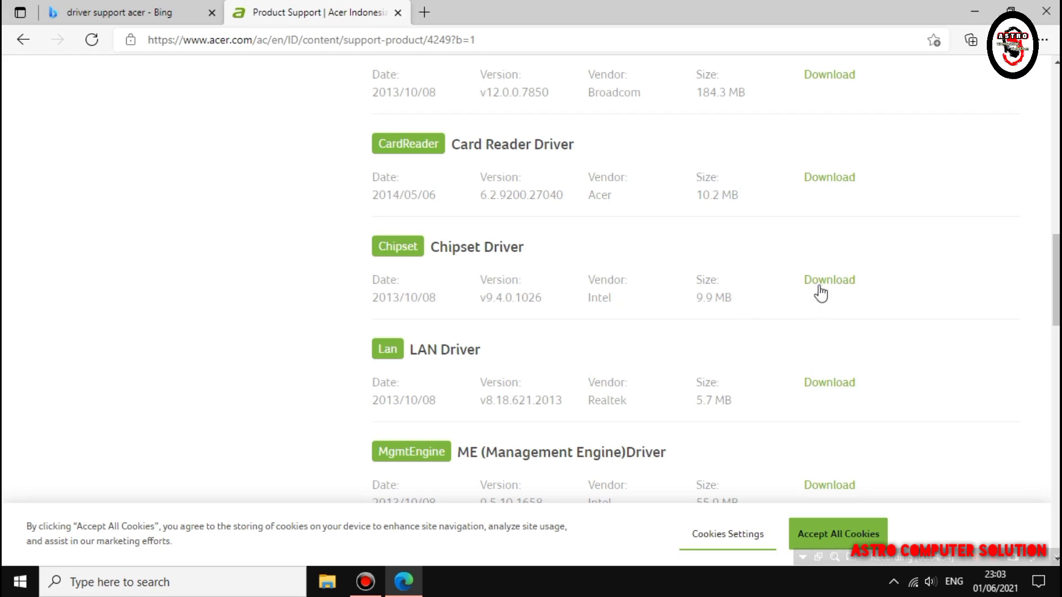
{"action": "left_click_drag", "start_coordinate": [1055, 280], "coordinate": [1055, 236]}
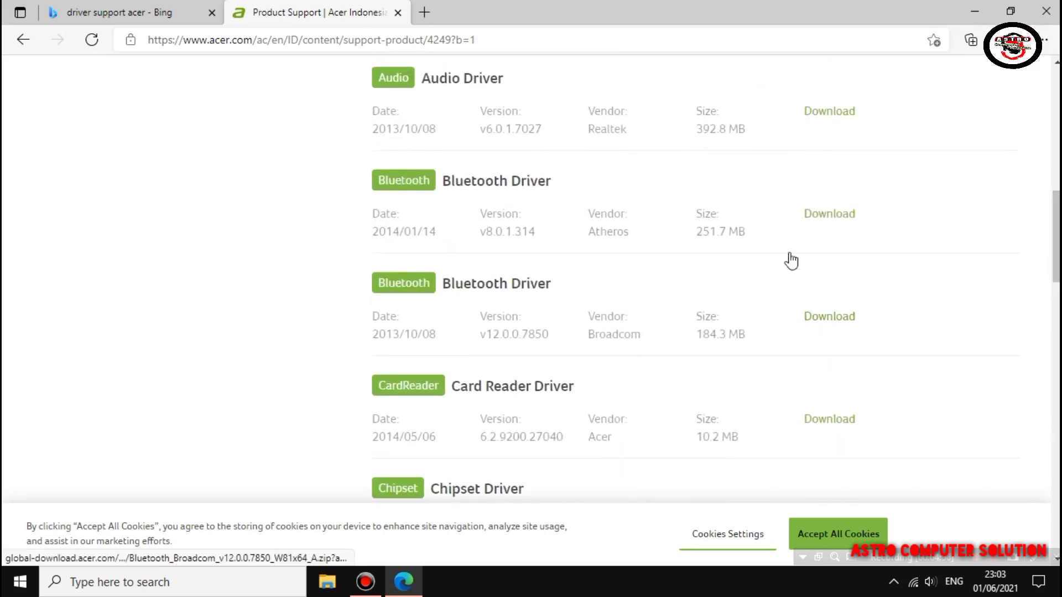
{"action": "scroll", "coordinate": [730, 191], "scroll_direction": "up", "scroll_amount": 1}
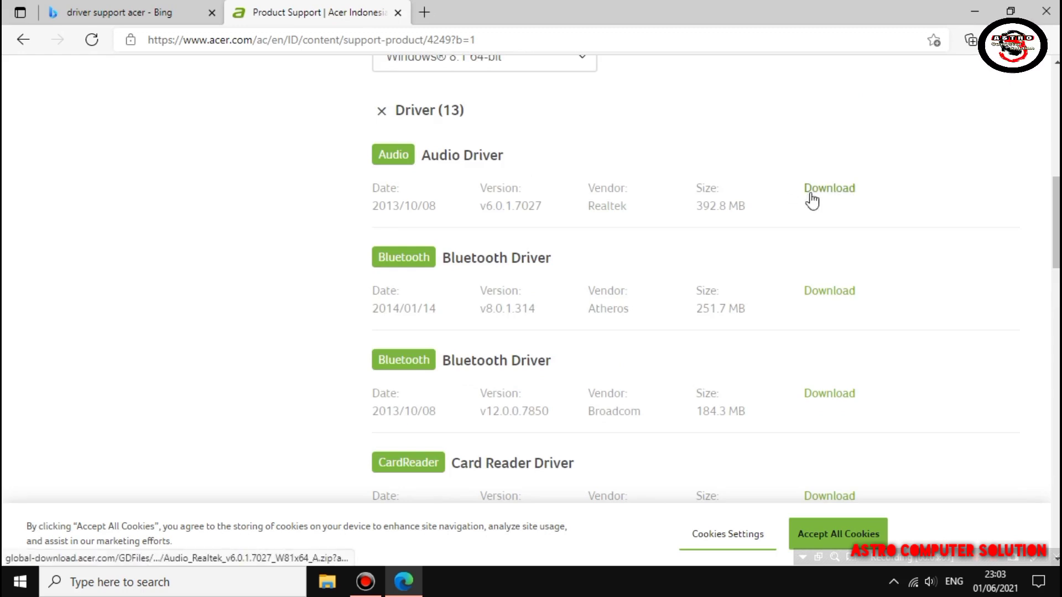
{"action": "left_click_drag", "start_coordinate": [1056, 237], "coordinate": [1055, 281]}
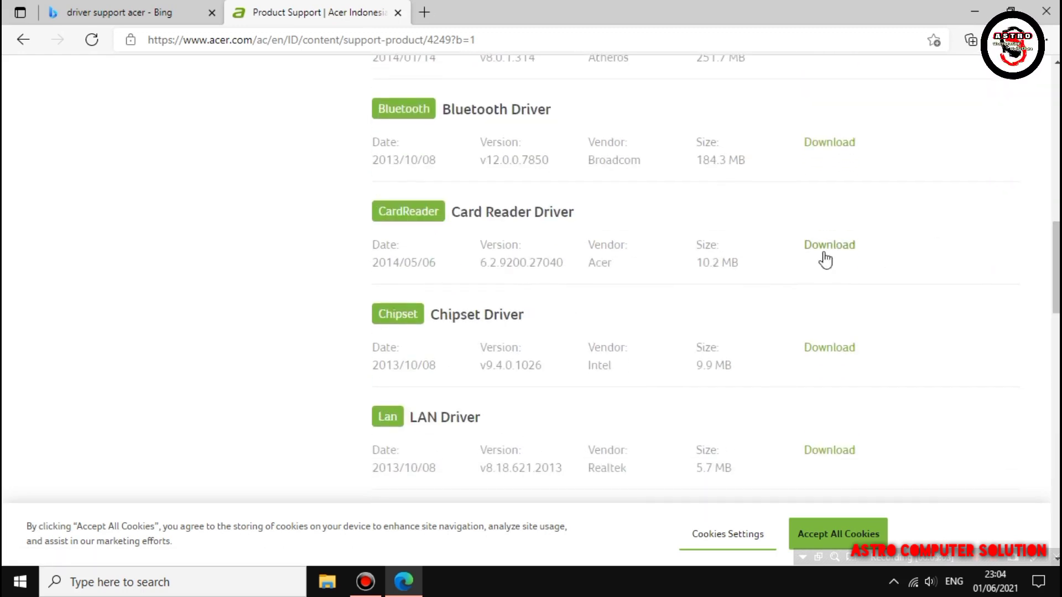
{"action": "left_click", "coordinate": [847, 248]}
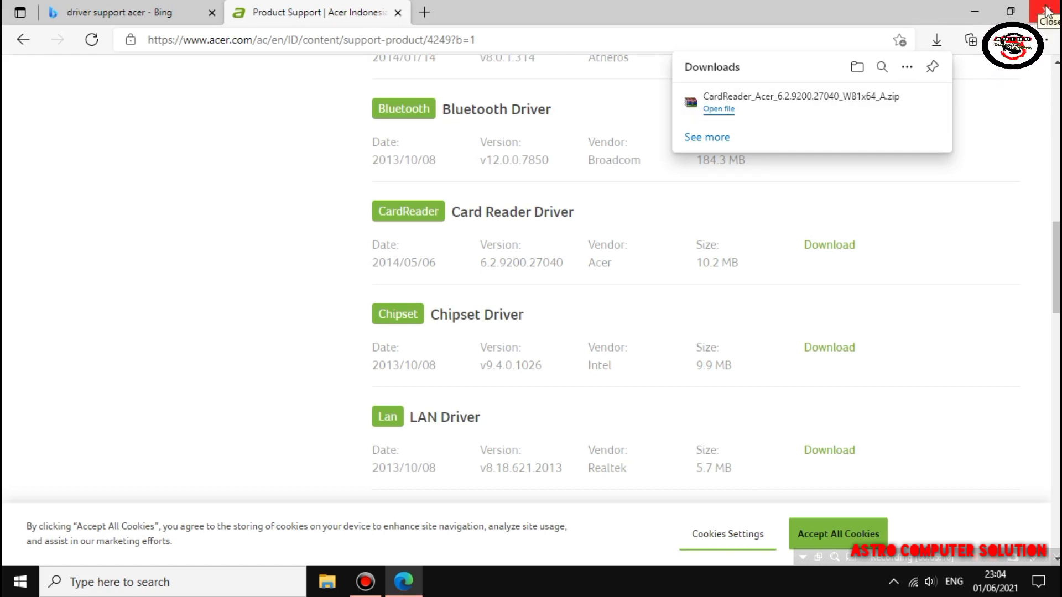
Minimize Edge to reveal the desktop once the CardReader zip has downloaded
{"action": "left_click", "coordinate": [975, 11]}
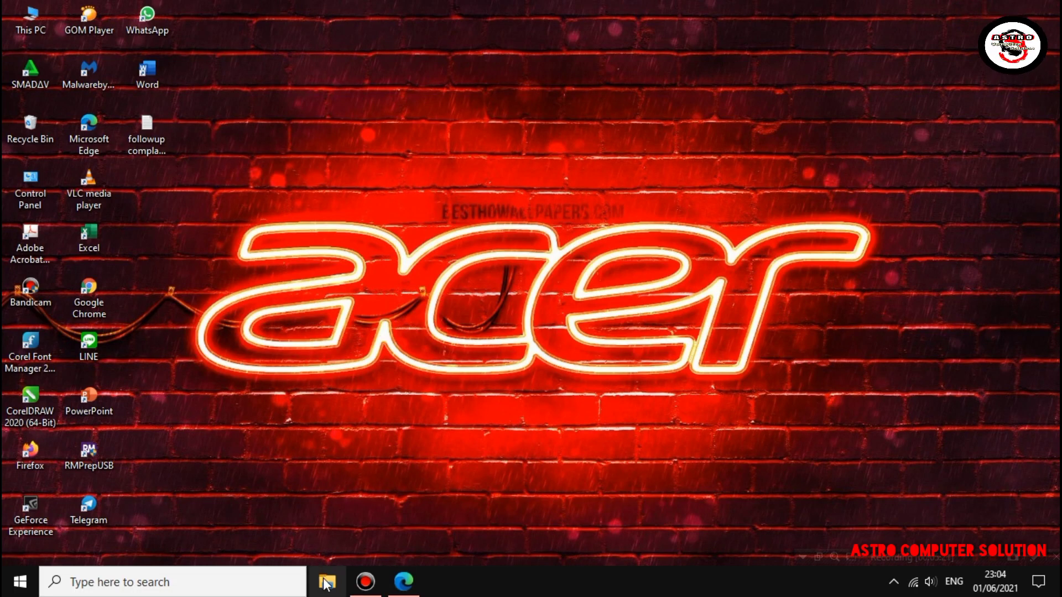
Open CardReader_Acer_6.2.9200.27040_W81x64_A.zip from File Explorer's Downloads folder in WinRAR
{"action": "key", "text": "super+e"}
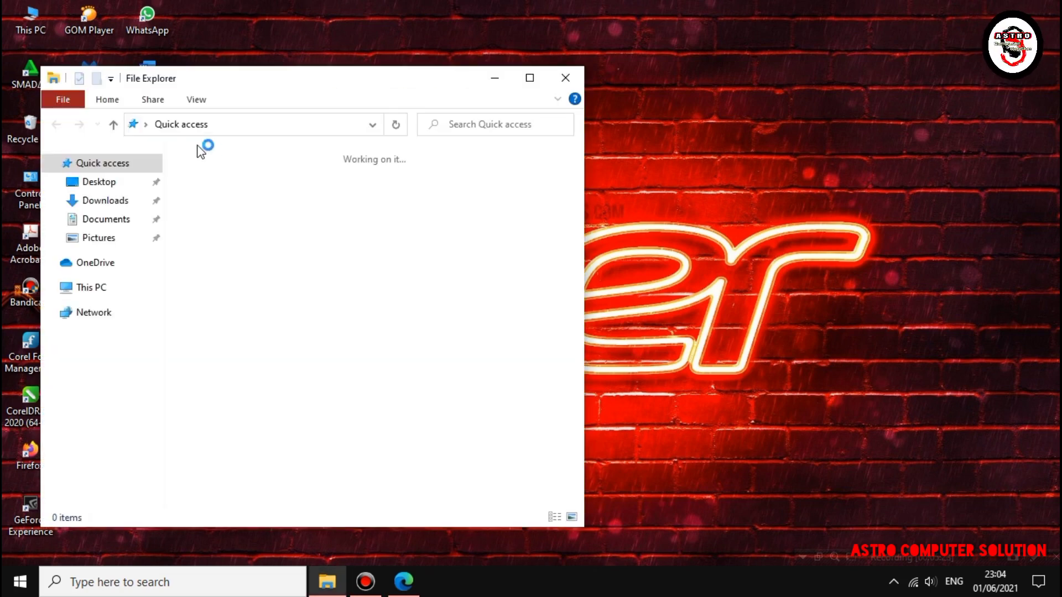
{"action": "left_click", "coordinate": [105, 201]}
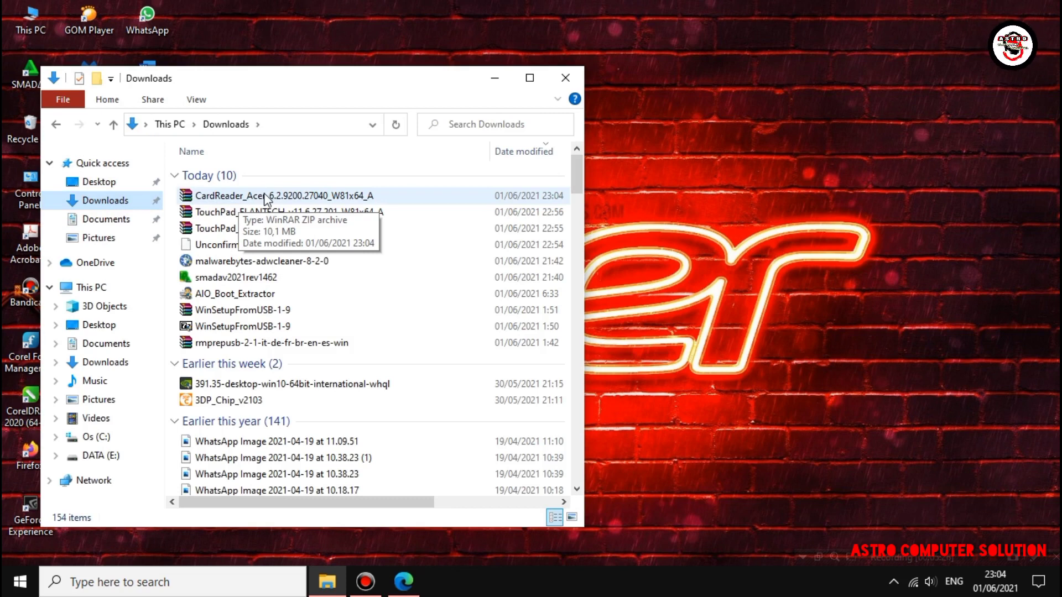
{"action": "left_click", "coordinate": [264, 196]}
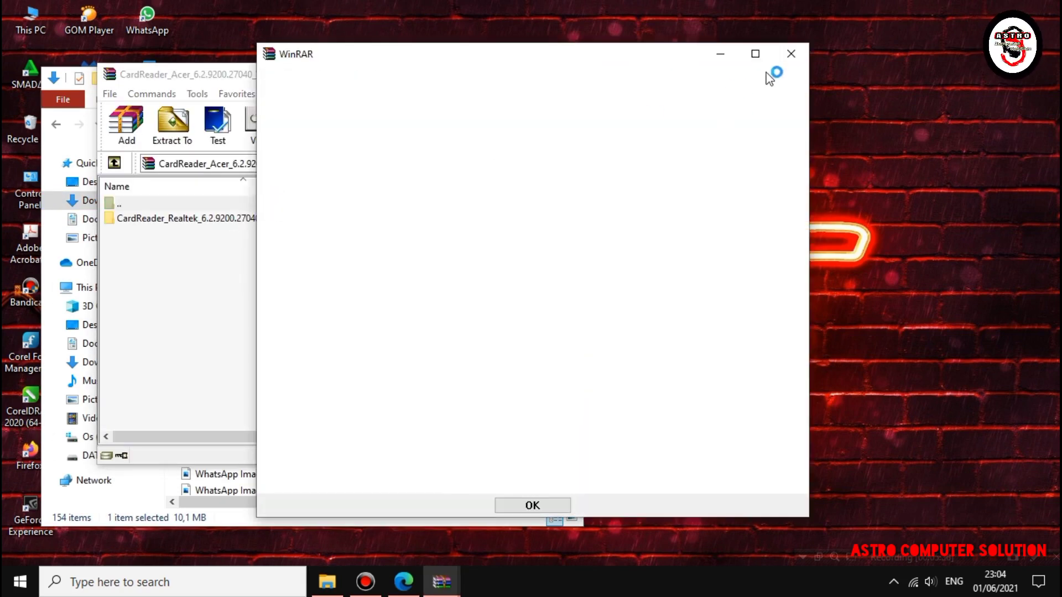
Open the CardReader_Realtek folder in WinRAR, widen the window, and launch setup.exe
{"action": "left_click", "coordinate": [791, 54]}
{"action": "double_click", "coordinate": [231, 219]}
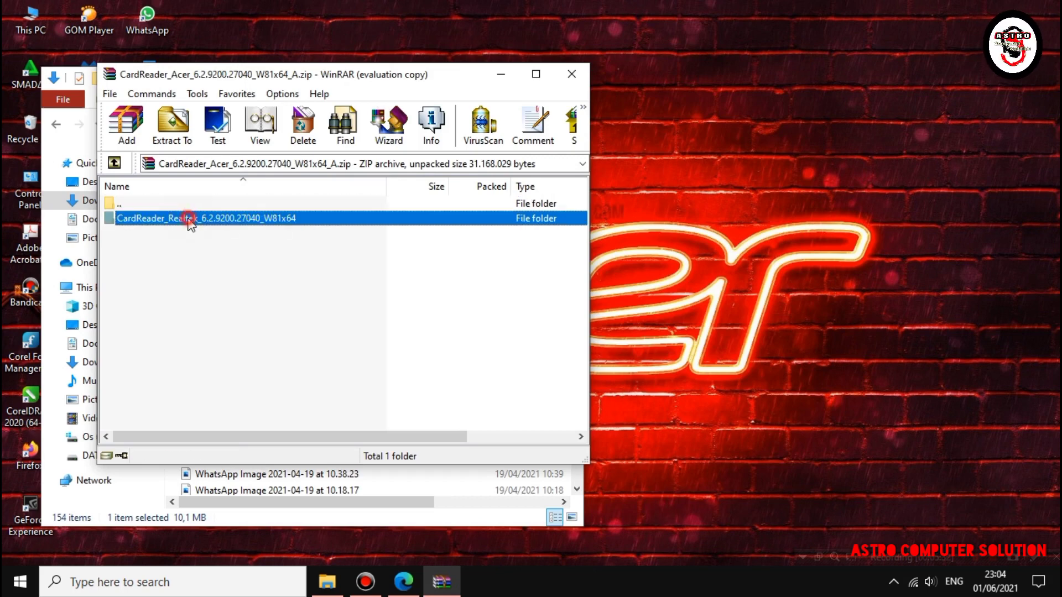
{"action": "scroll", "coordinate": [191, 307], "scroll_direction": "down", "scroll_amount": 3}
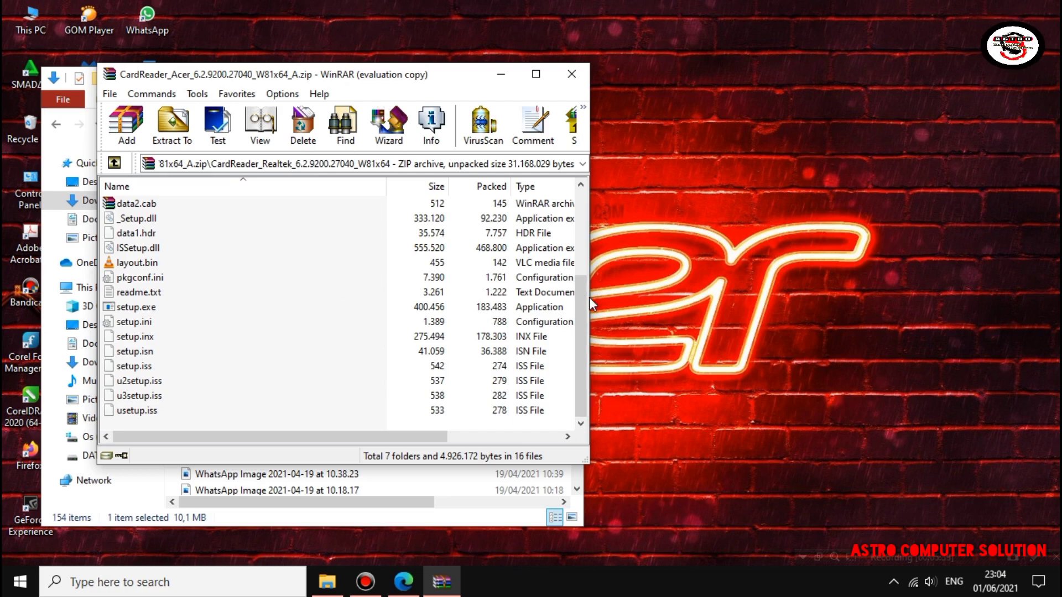
{"action": "left_click_drag", "start_coordinate": [591, 299], "coordinate": [680, 299]}
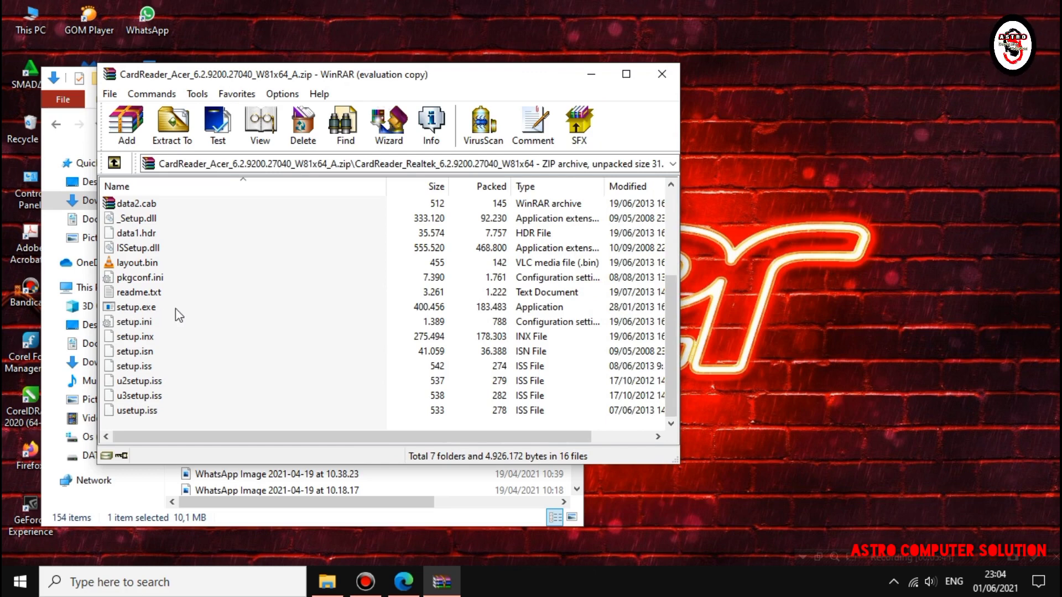
{"action": "left_click", "coordinate": [546, 310]}
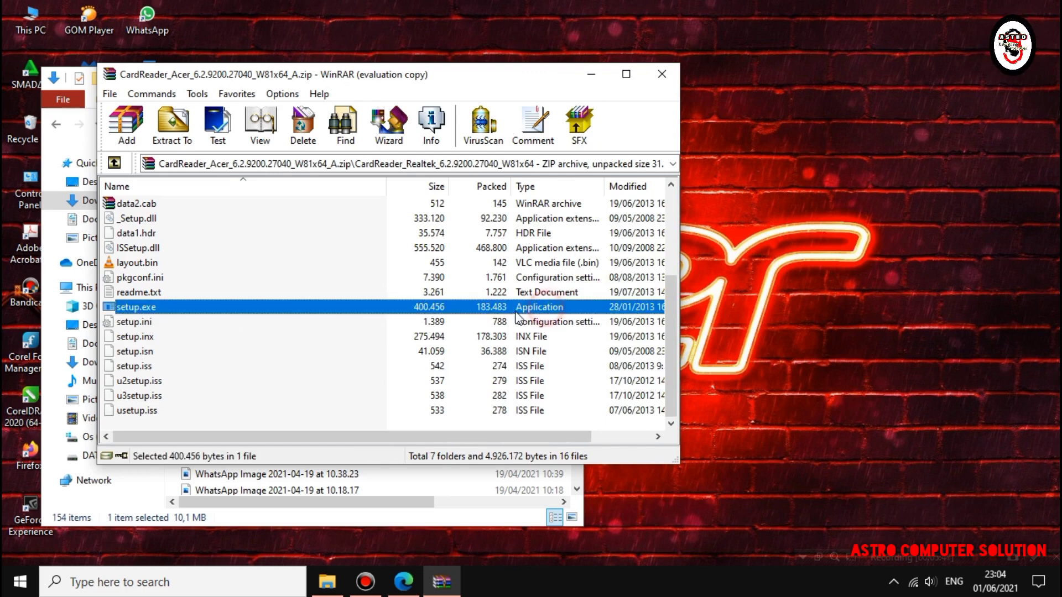
{"action": "double_click", "coordinate": [141, 309]}
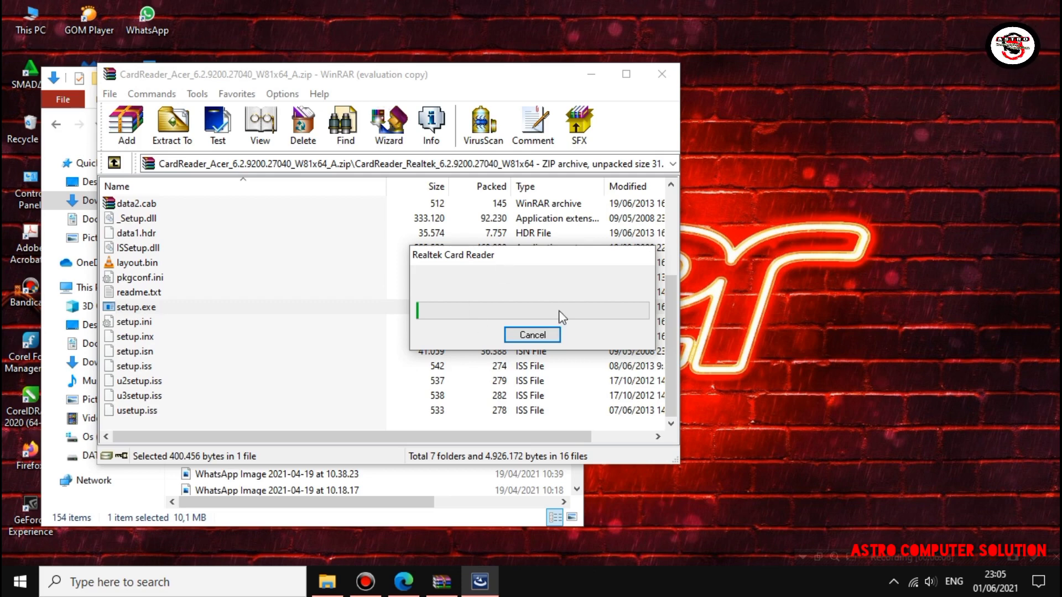
Let the Realtek Card Reader setup finish installing, then finish the wizard and close WinRAR
{"action": "right_click", "coordinate": [729, 318]}
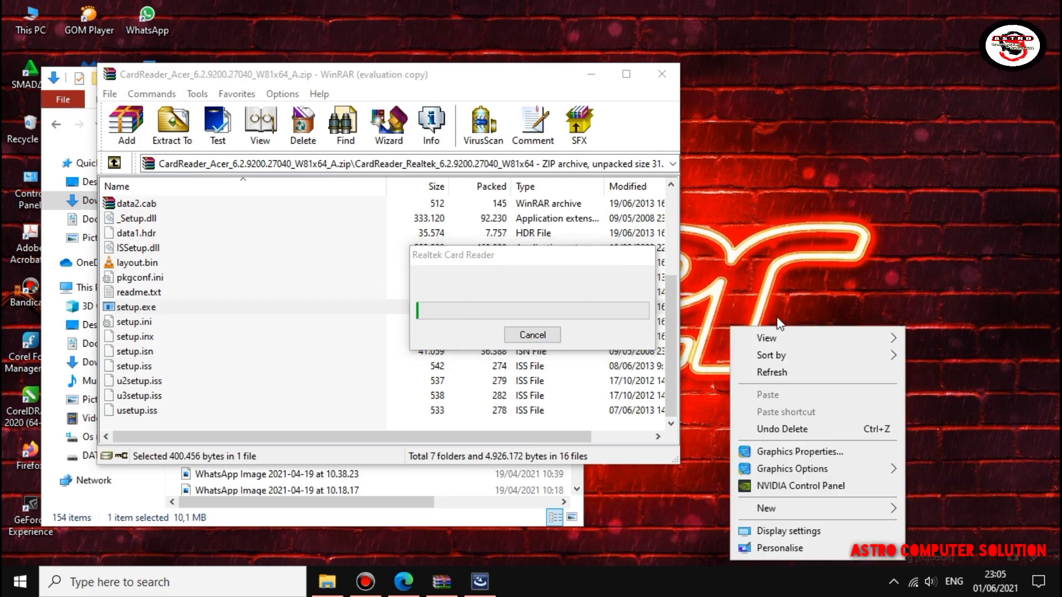
{"action": "left_click", "coordinate": [777, 372]}
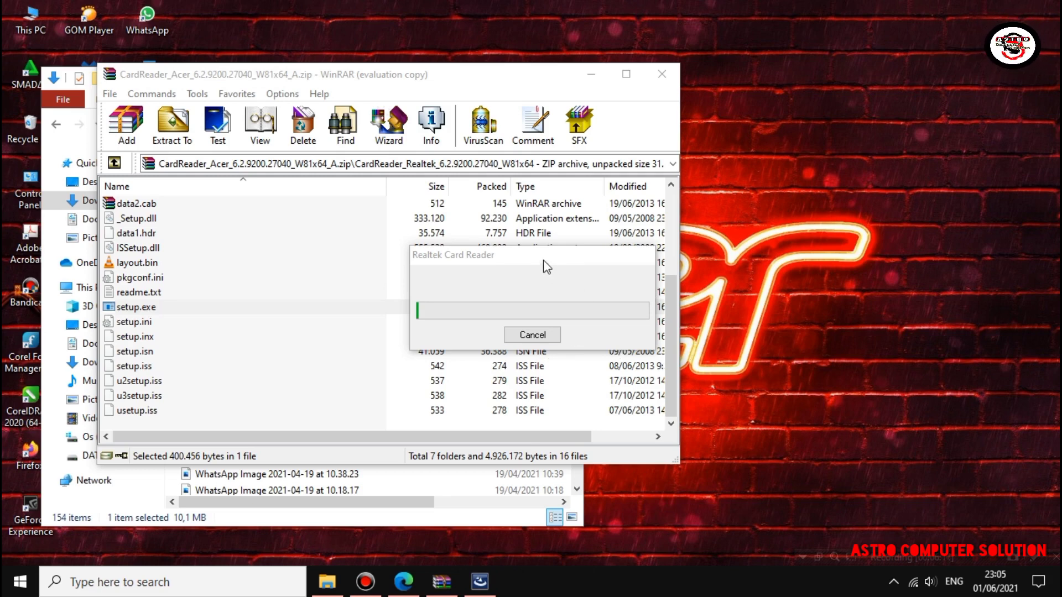
{"action": "left_click_drag", "start_coordinate": [543, 260], "coordinate": [543, 187]}
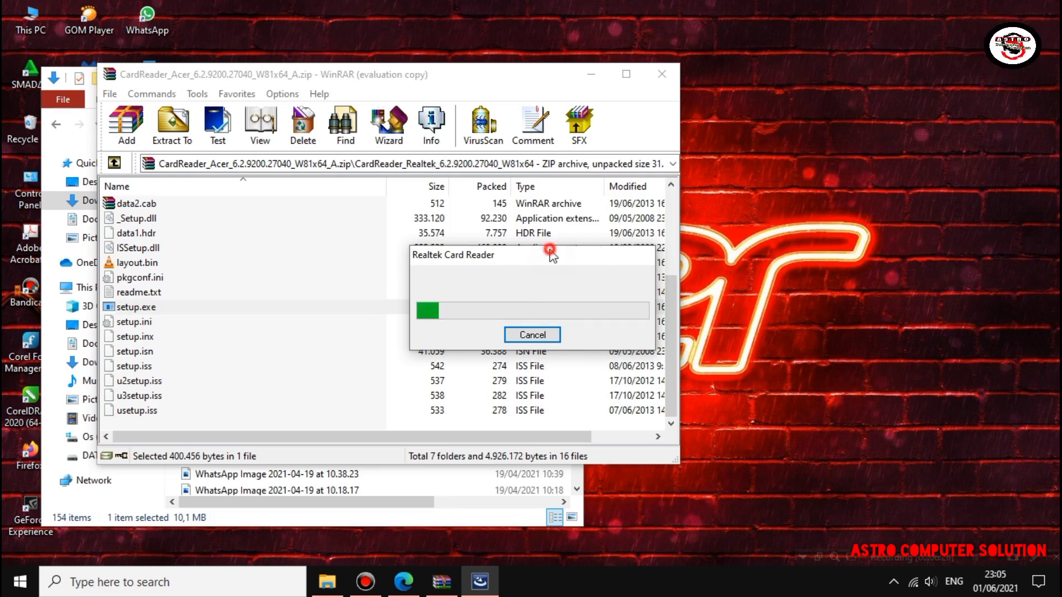
{"action": "left_click_drag", "start_coordinate": [550, 252], "coordinate": [557, 219]}
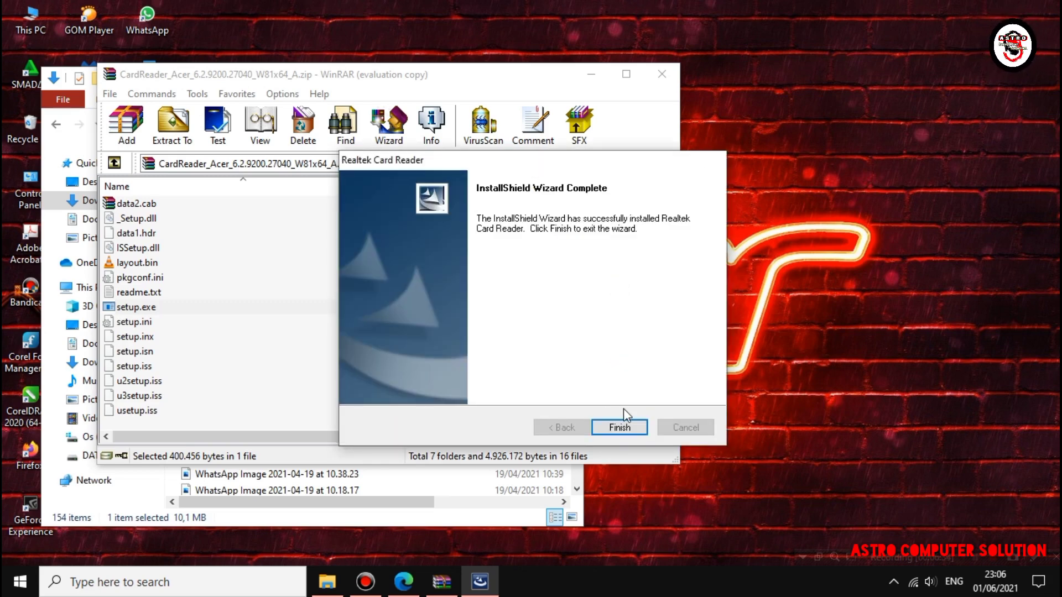
{"action": "left_click", "coordinate": [620, 427]}
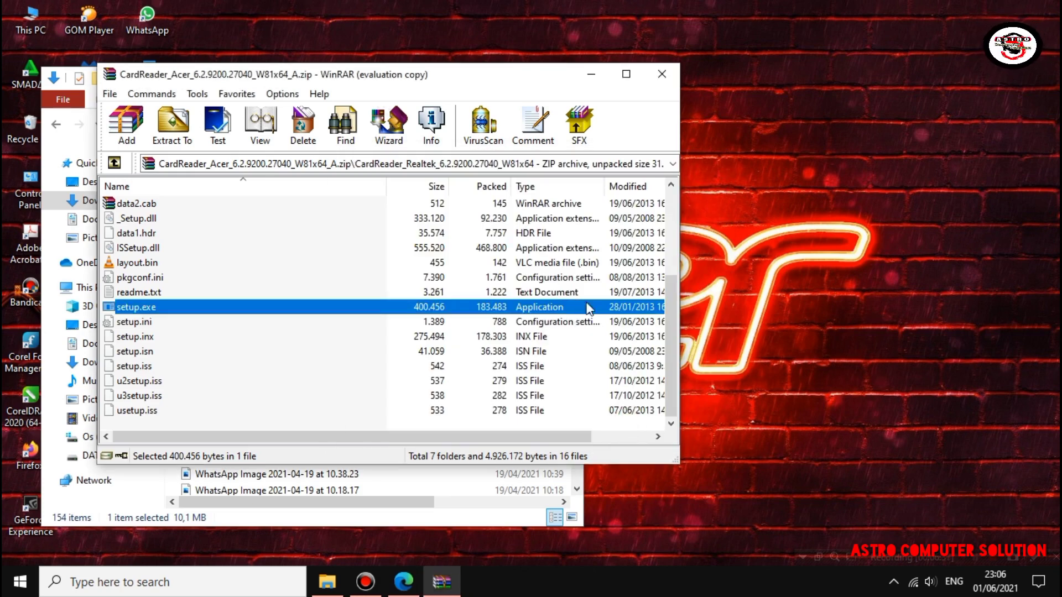
{"action": "left_click", "coordinate": [662, 74]}
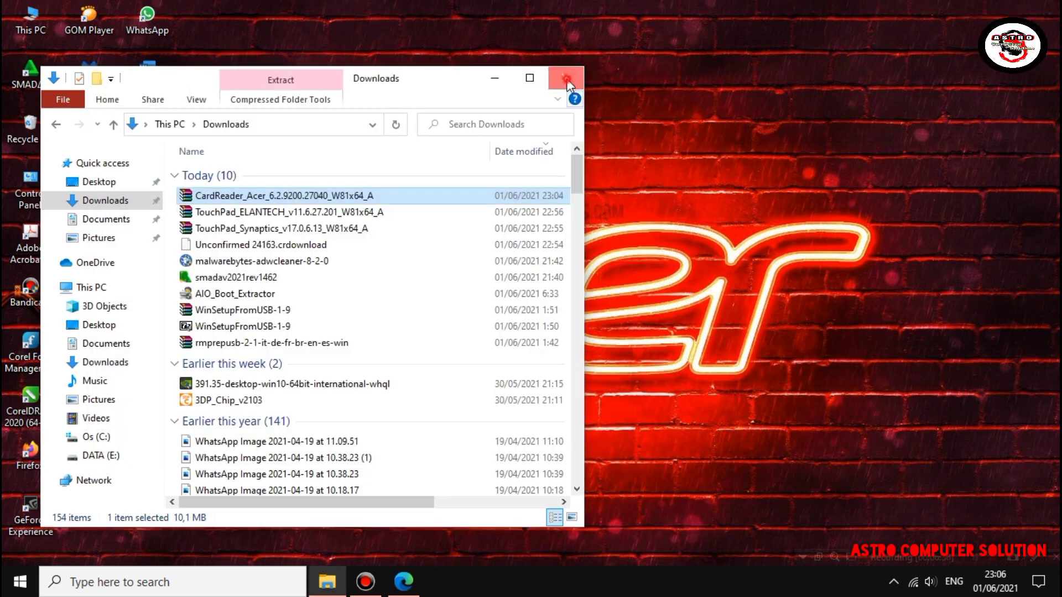
Close the Downloads folder and bring the Acer driver support page back up in Edge
{"action": "left_click", "coordinate": [567, 80]}
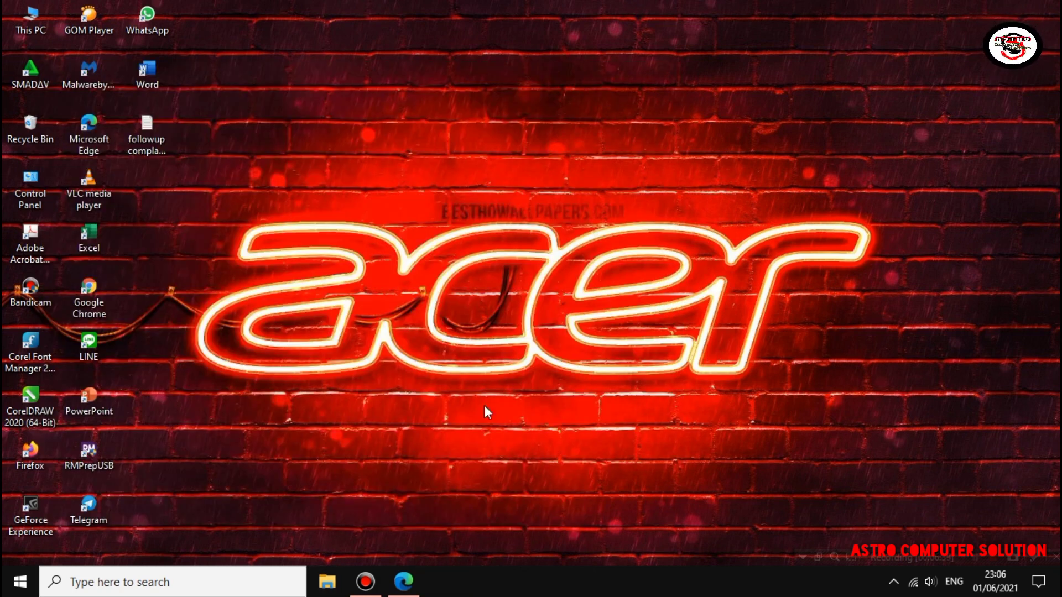
{"action": "left_click", "coordinate": [401, 582]}
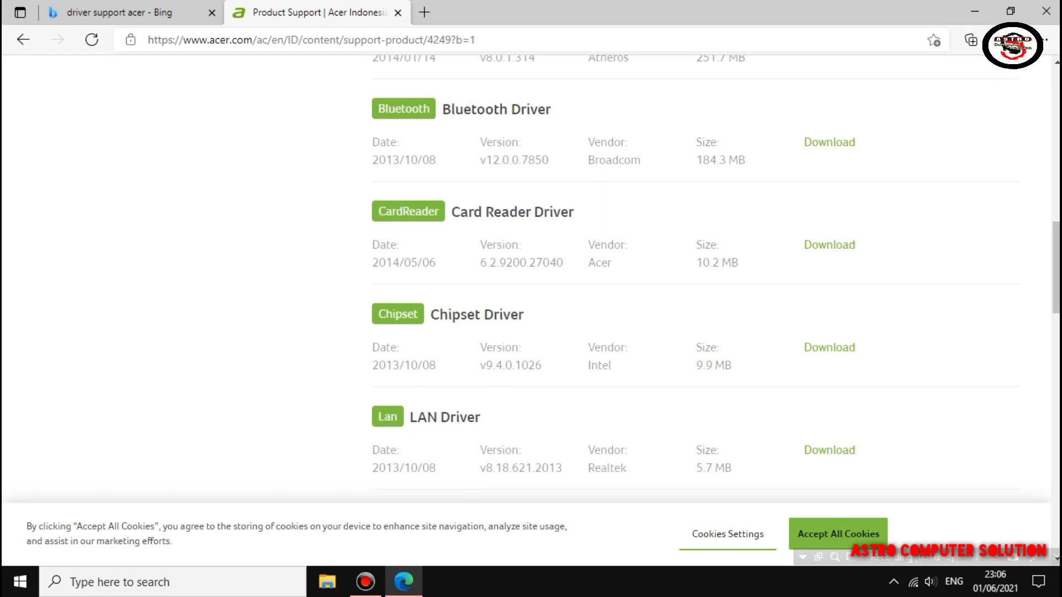
Review the Card Reader entry in the Acer driver list, then close Edge with Alt+F4
{"action": "scroll", "coordinate": [696, 276], "scroll_direction": "up", "scroll_amount": 10}
{"action": "scroll", "coordinate": [695, 277], "scroll_direction": "down", "scroll_amount": 5}
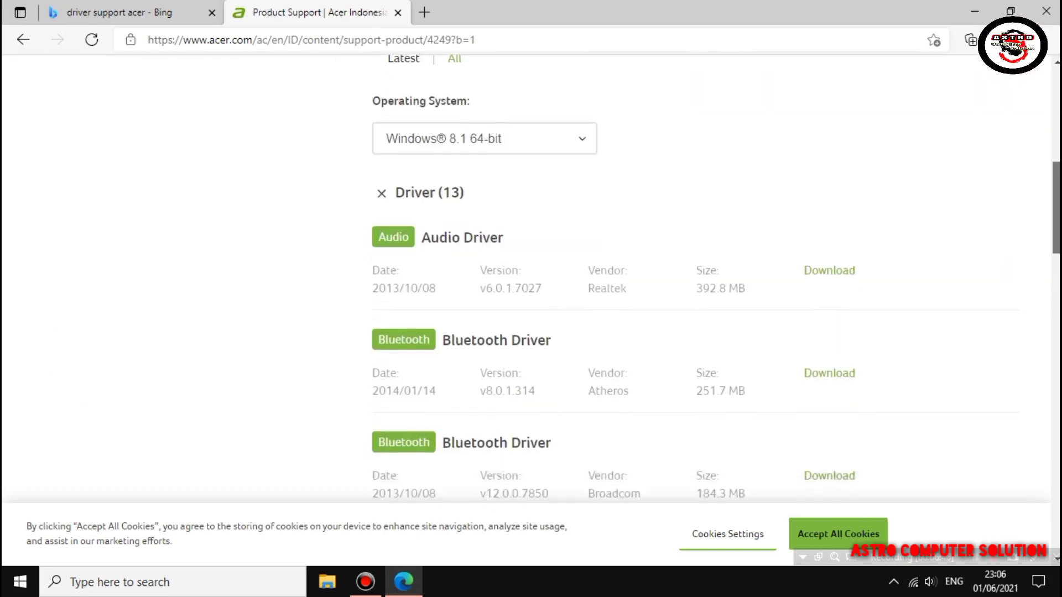
{"action": "scroll", "coordinate": [696, 277], "scroll_direction": "down", "scroll_amount": 1}
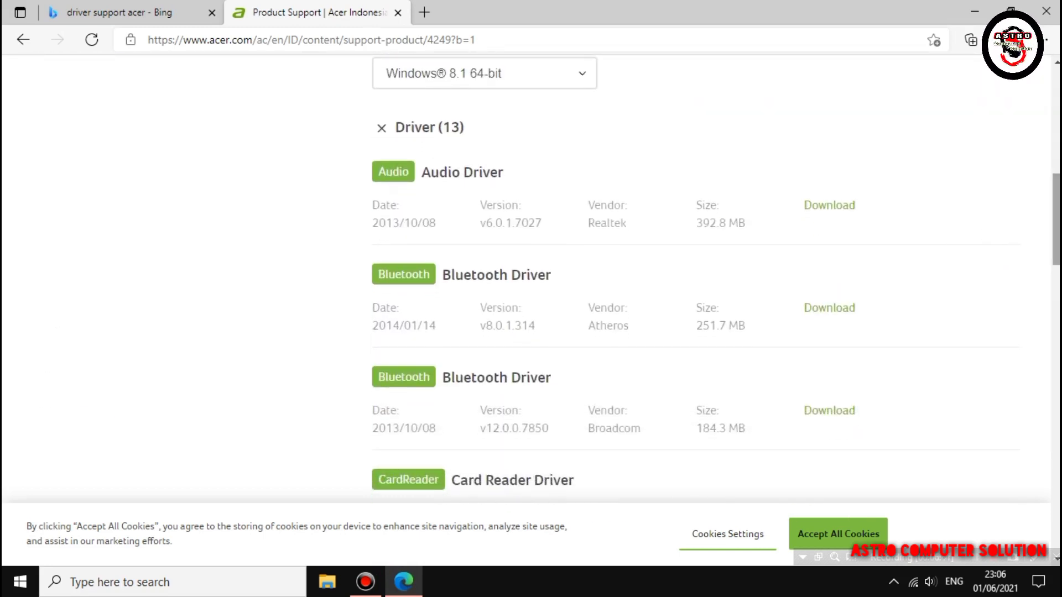
{"action": "scroll", "coordinate": [762, 278], "scroll_direction": "down", "scroll_amount": 1}
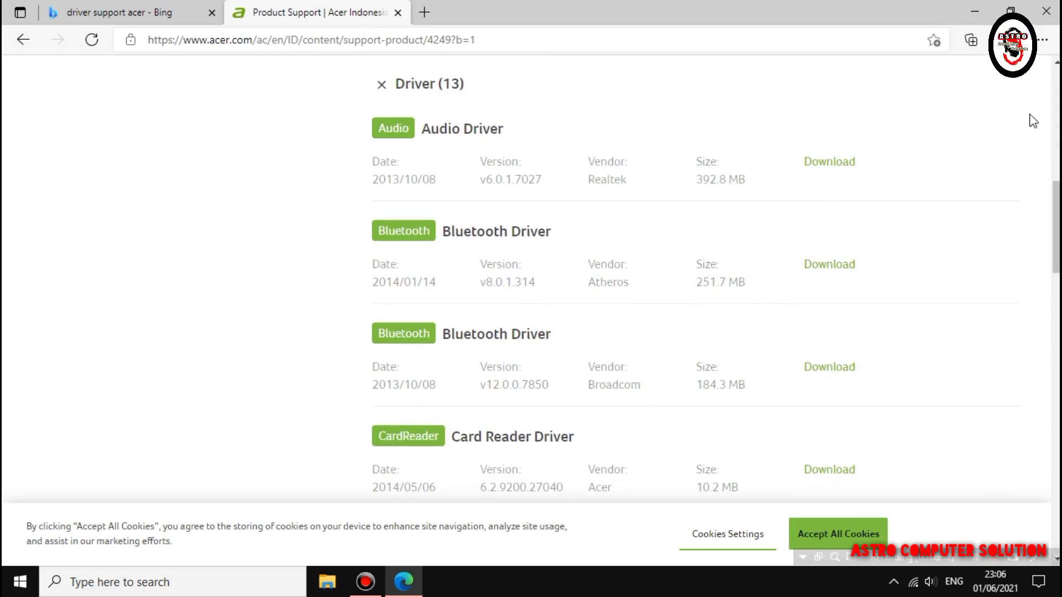
{"action": "key", "text": "alt+F4"}
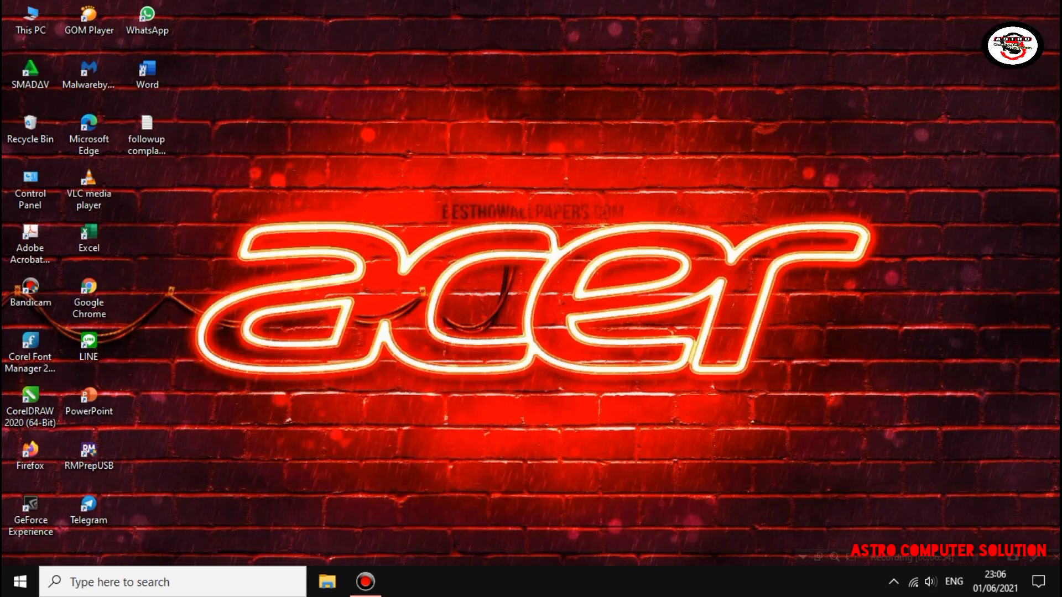
{"action": "right_click", "coordinate": [689, 152]}
{"action": "left_click", "coordinate": [721, 199]}
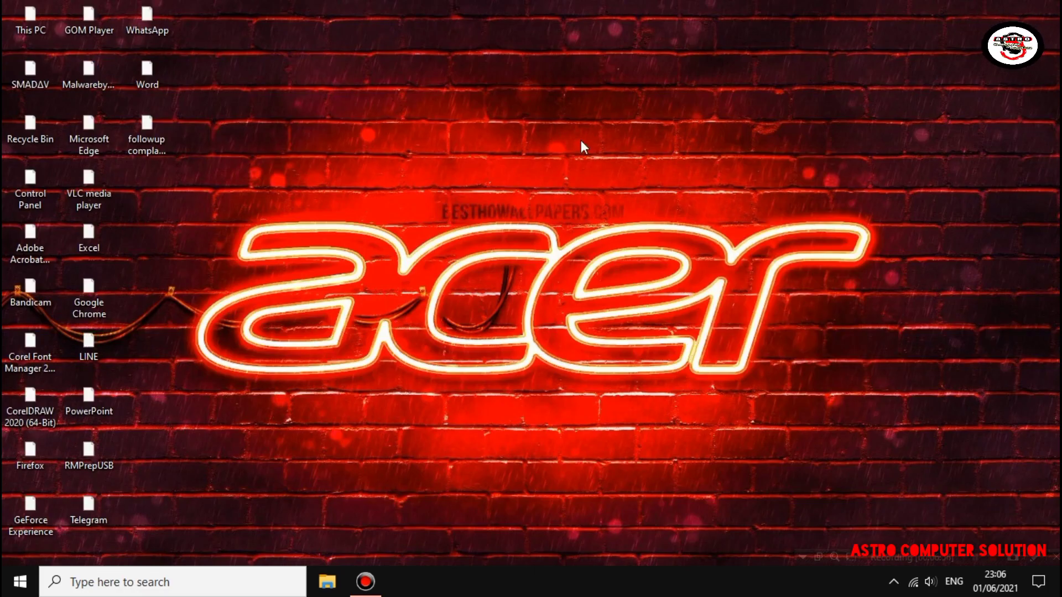
{"action": "right_click", "coordinate": [574, 142]}
{"action": "left_click", "coordinate": [621, 184]}
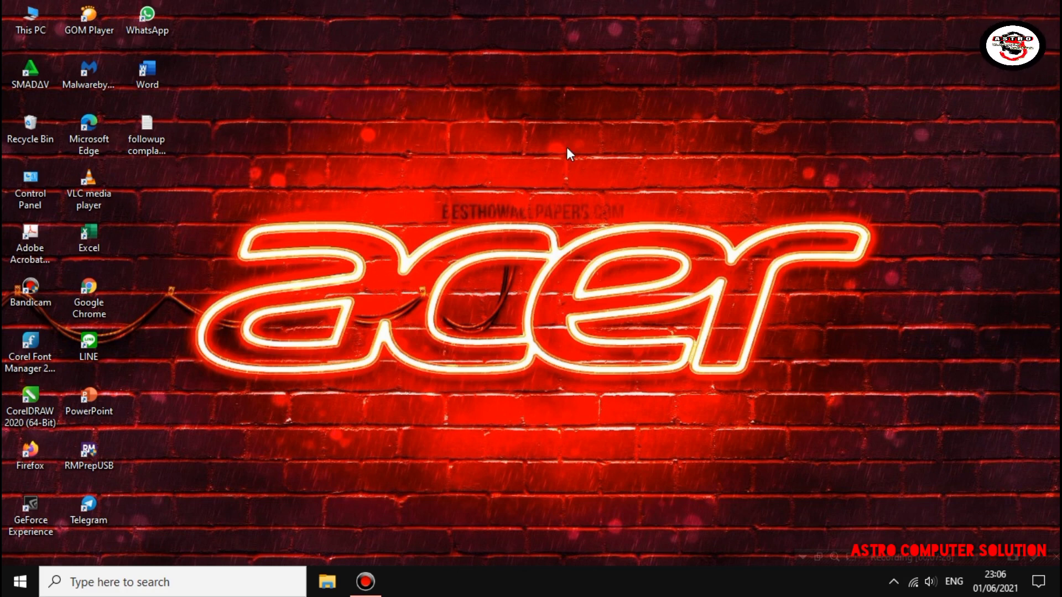
{"action": "right_click", "coordinate": [566, 148]}
{"action": "left_click", "coordinate": [600, 193]}
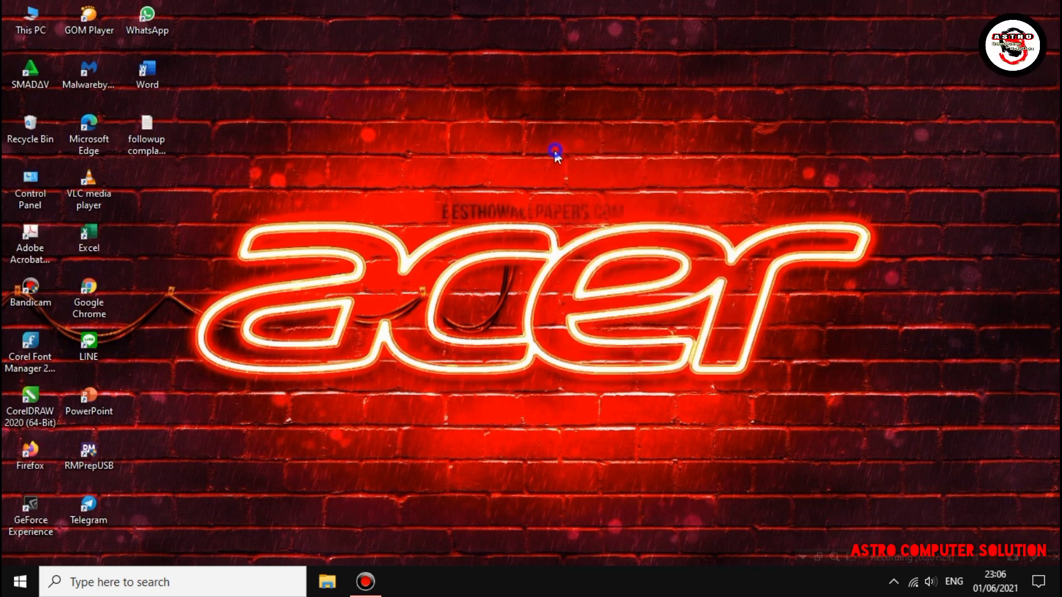
{"action": "right_click", "coordinate": [555, 149]}
{"action": "left_click", "coordinate": [581, 197]}
{"action": "right_click", "coordinate": [535, 155]}
{"action": "left_click", "coordinate": [571, 198]}
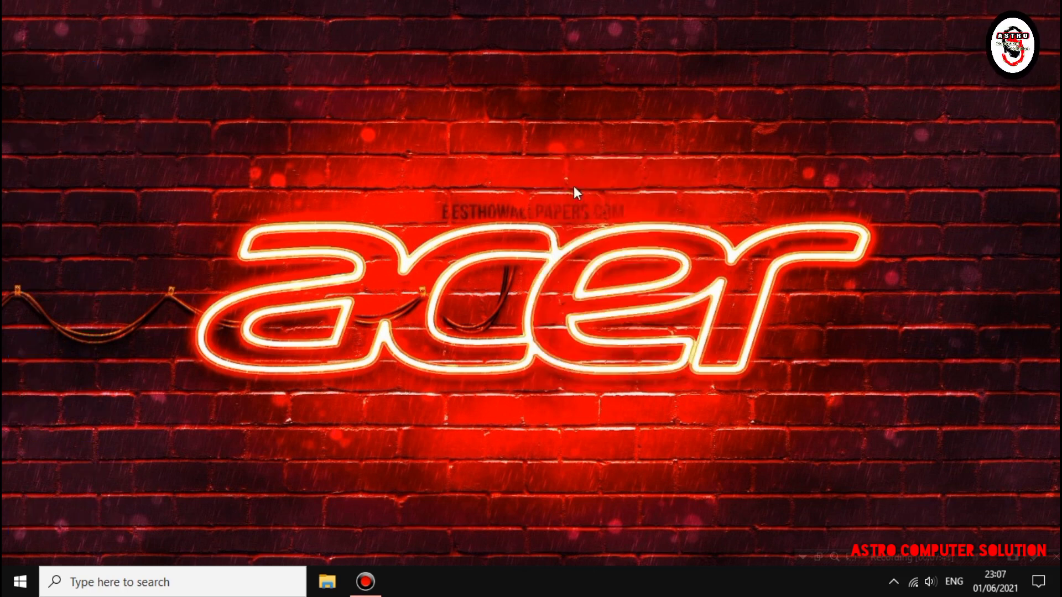